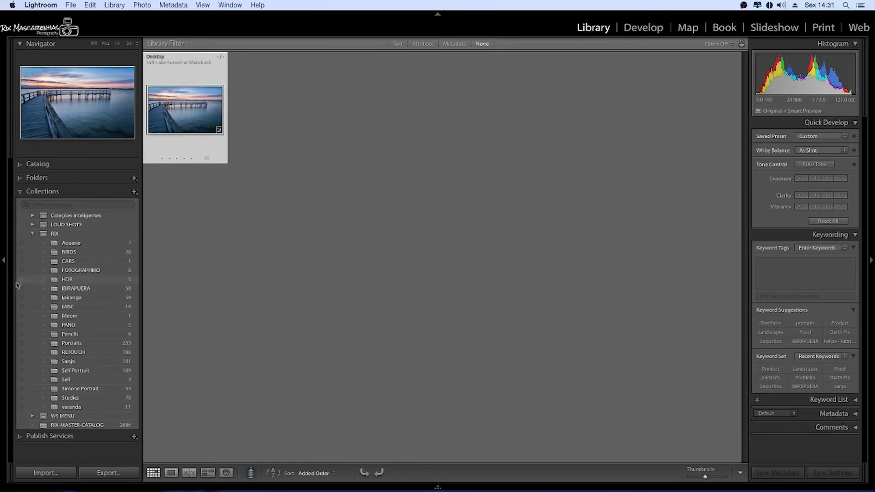
# Collapse the RIX collection and open the Salt-Lake-Sunset-at-Mandurah photo in Develop.
pyautogui.click(32, 234)
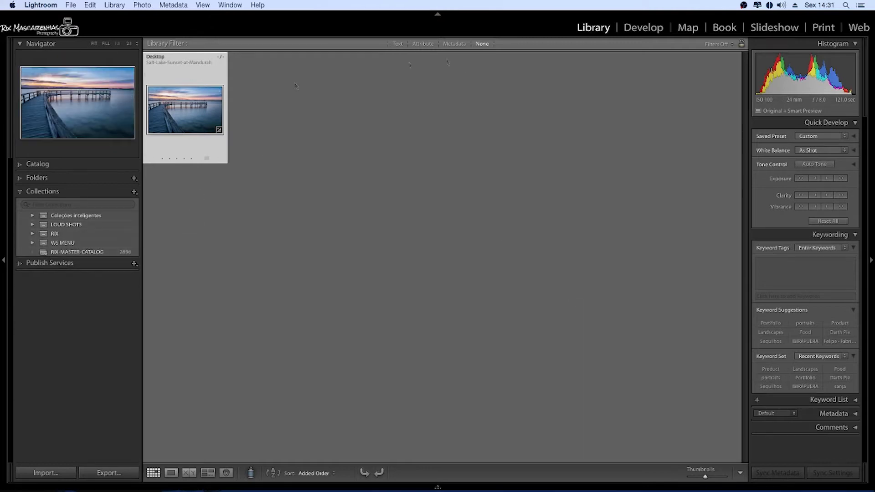
pyautogui.click(643, 27)
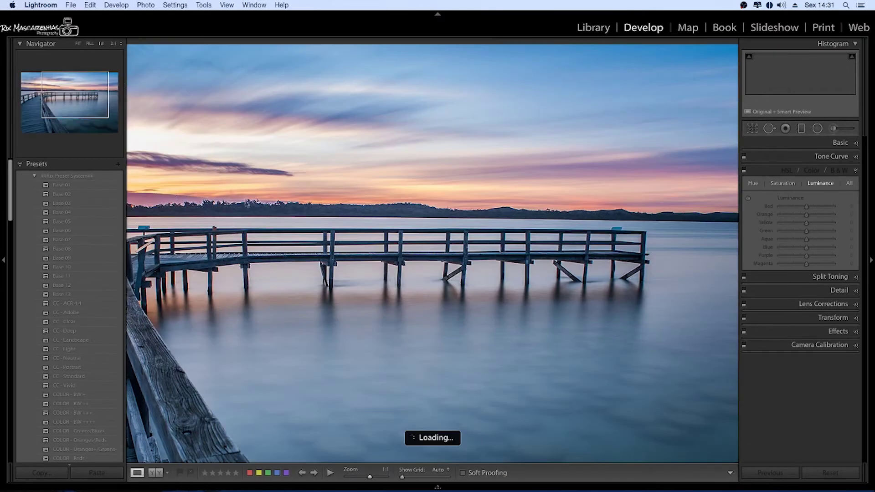
# Hide the left Navigator/Presets panel and collapse the HSL / Color / B&W section.
pyautogui.click(3, 260)
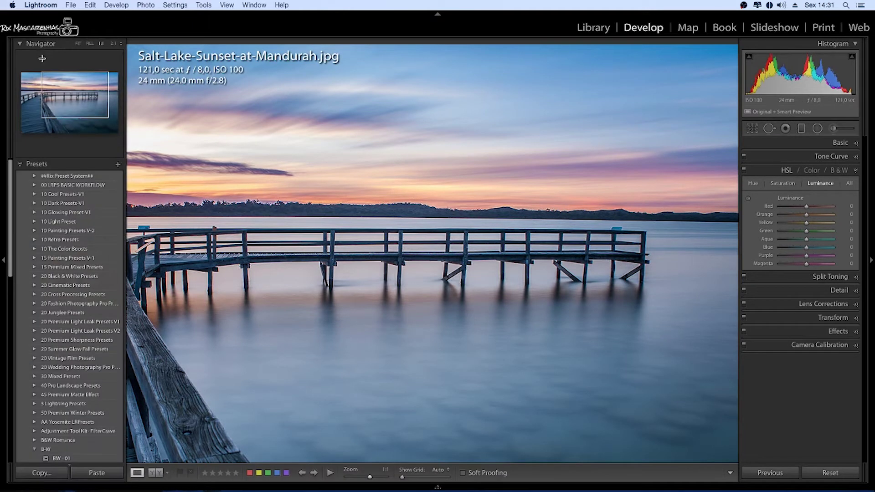
pyautogui.click(4, 266)
pyautogui.click(4, 265)
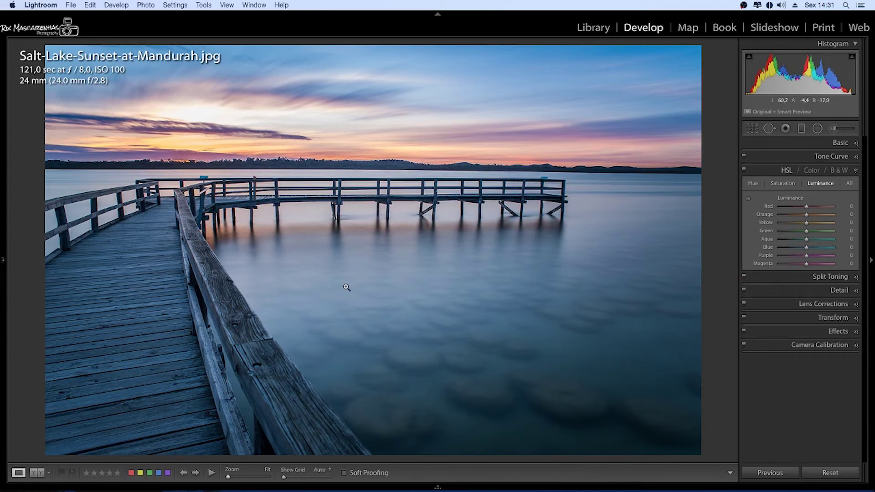
pyautogui.click(856, 171)
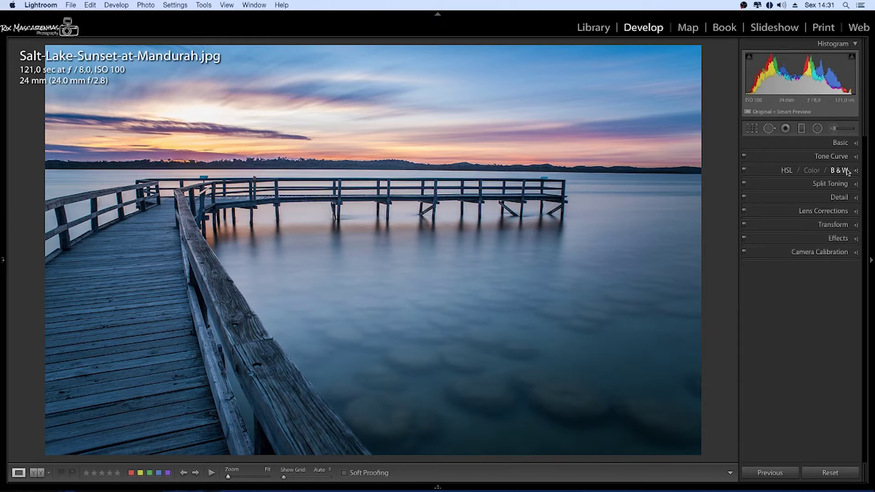
# Make the photo black and white: Highlights −100, Shadows +85, Whites +45, Blacks −78, Clarity +19, Contrast +10.
pyautogui.click(833, 144)
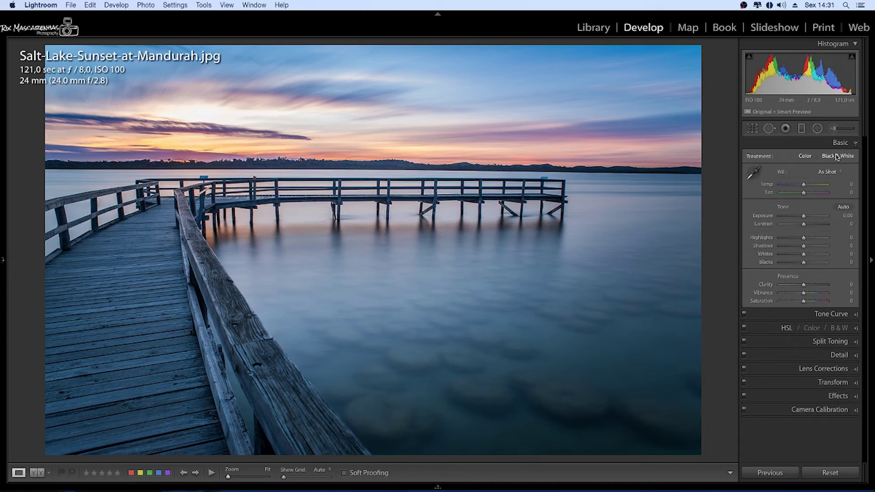
pyautogui.moveTo(803, 238)
pyautogui.mouseDown()
pyautogui.moveTo(782, 239)
pyautogui.moveTo(825, 251)
pyautogui.mouseUp()
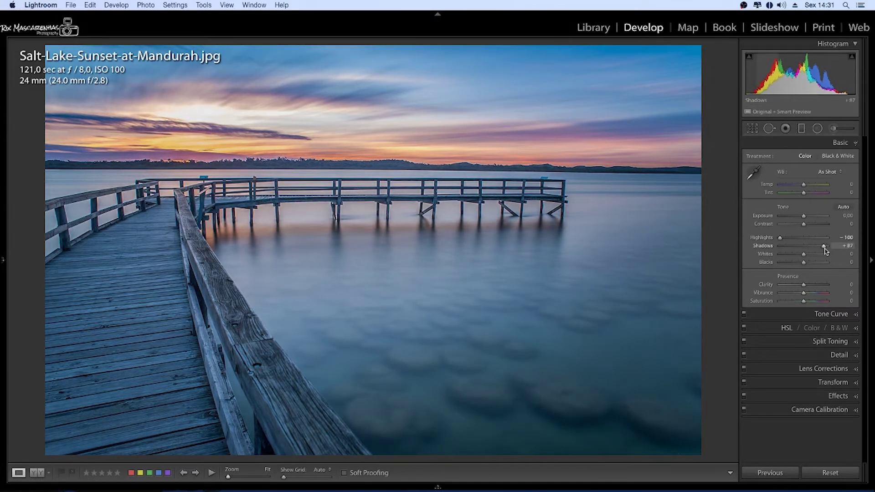
pyautogui.moveTo(805, 255); pyautogui.dragTo(805, 254)
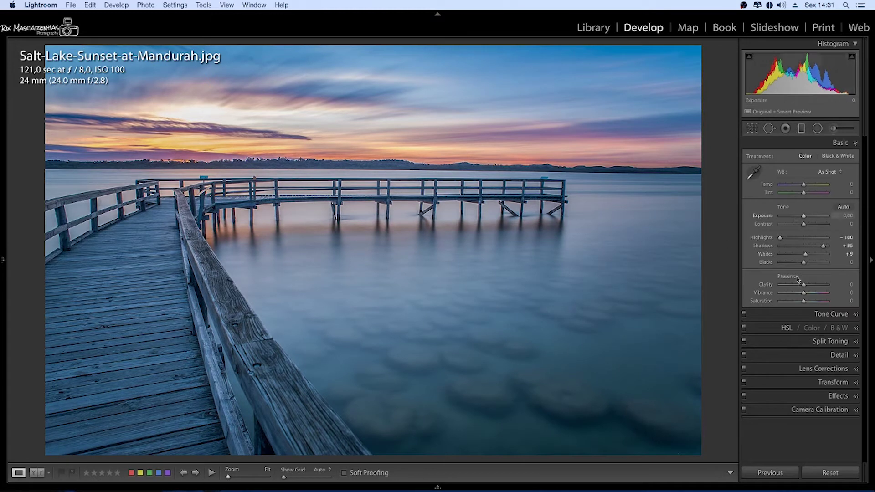
pyautogui.moveTo(803, 284); pyautogui.dragTo(807, 284)
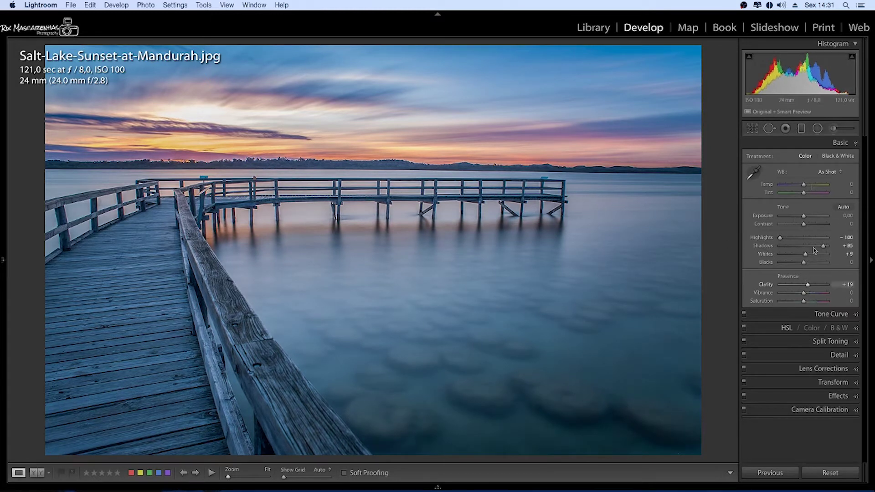
pyautogui.click(836, 156)
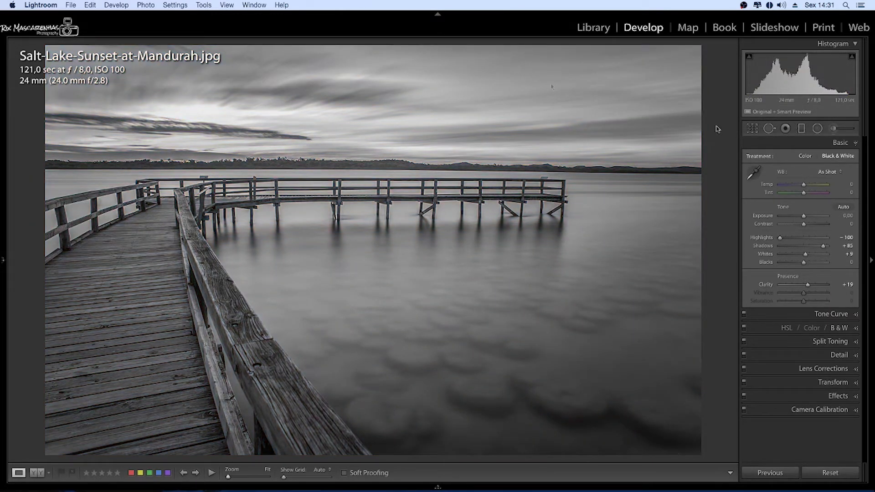
pyautogui.moveTo(805, 254); pyautogui.dragTo(816, 258)
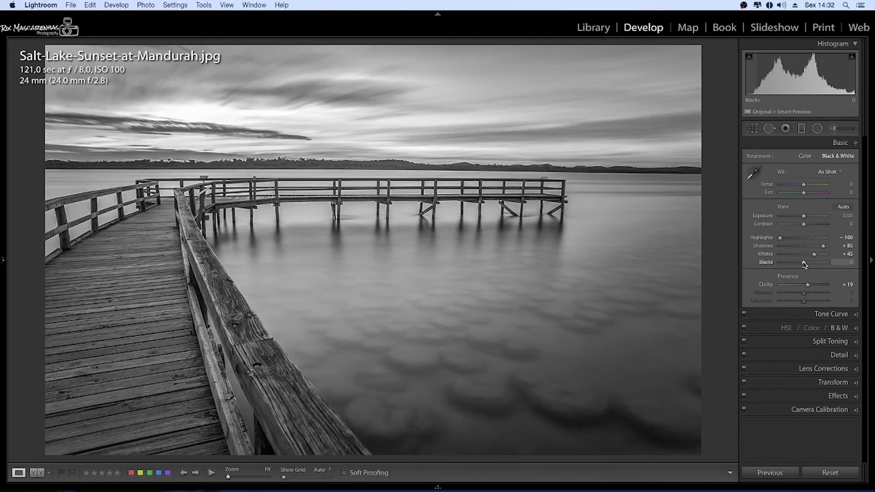
pyautogui.moveTo(804, 262); pyautogui.dragTo(785, 263)
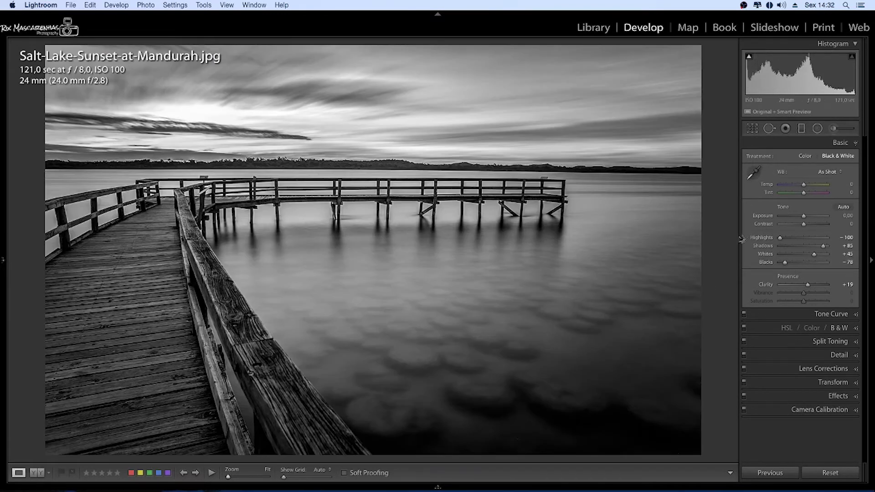
pyautogui.moveTo(804, 227); pyautogui.dragTo(805, 225)
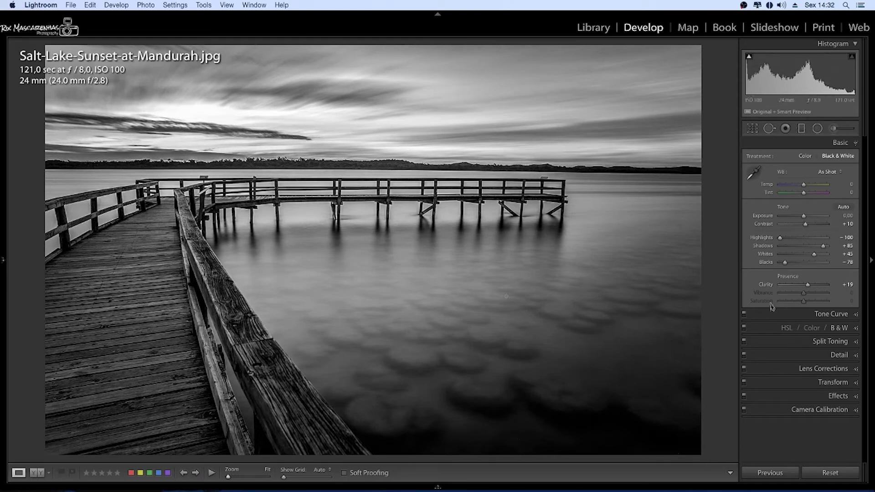
pyautogui.click(840, 145)
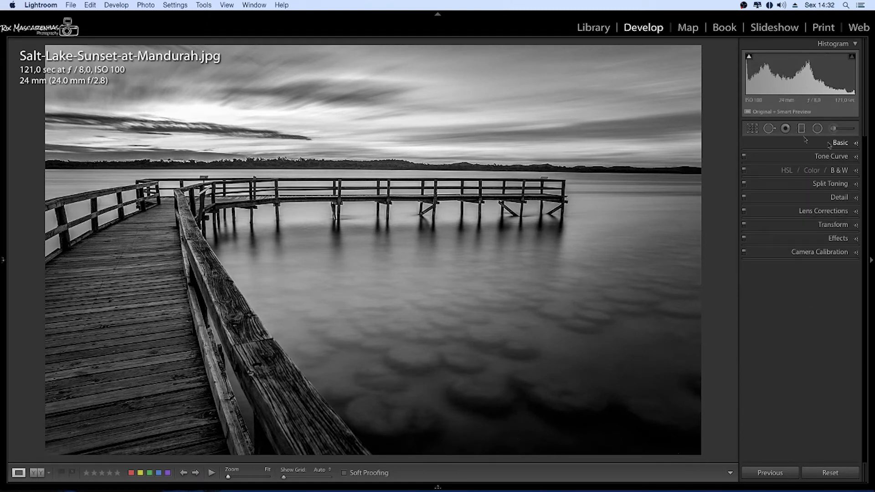
# Sharpen with Amount 69 and Masking 68, and set Luminance noise reduction to 24.
pyautogui.click(838, 197)
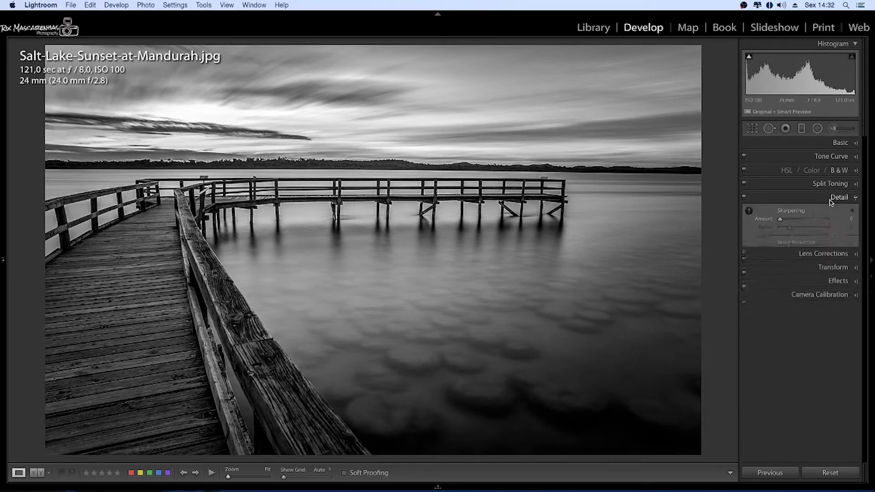
pyautogui.moveTo(781, 222); pyautogui.dragTo(791, 224)
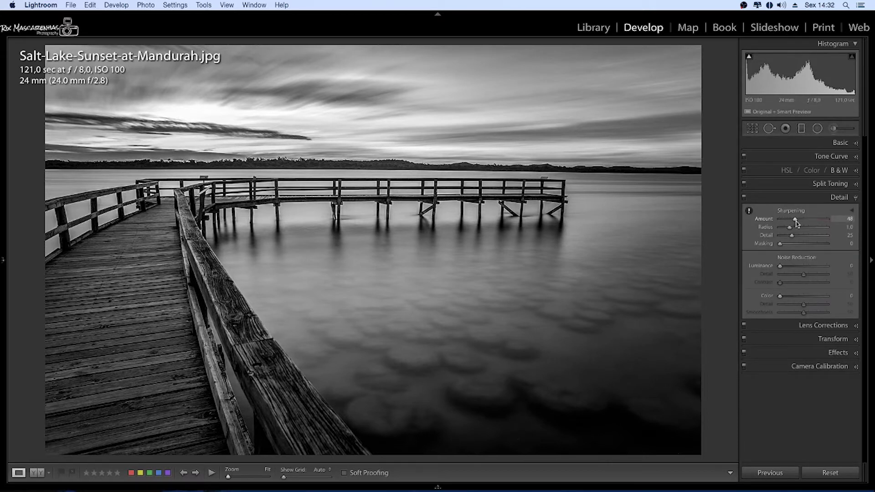
pyautogui.moveTo(795, 219); pyautogui.dragTo(803, 222)
pyautogui.moveTo(781, 244); pyautogui.dragTo(815, 246)
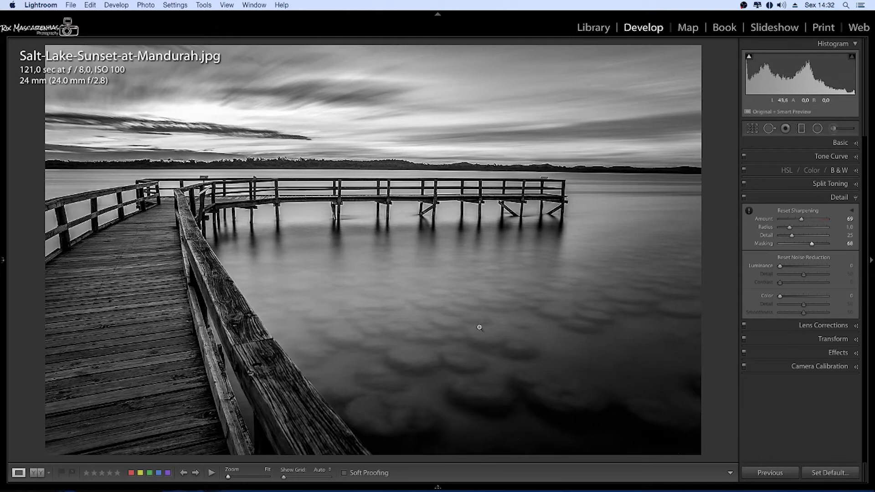
pyautogui.moveTo(780, 266); pyautogui.dragTo(791, 268)
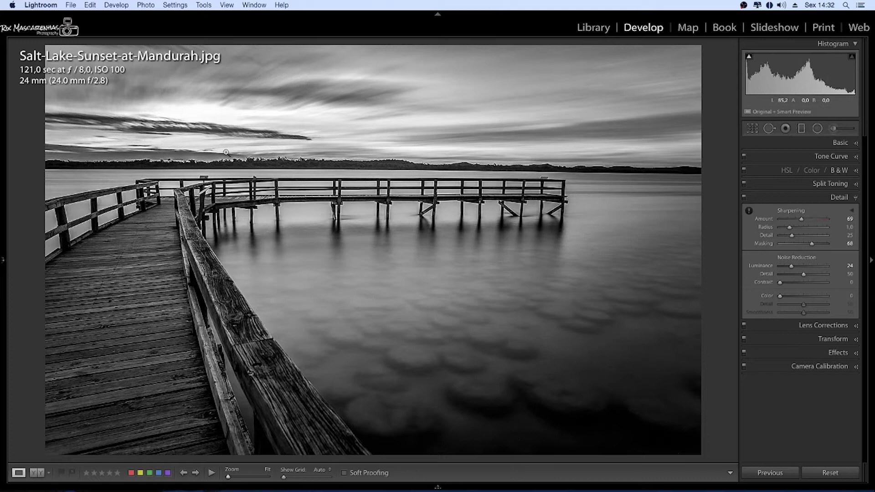
pyautogui.click(838, 197)
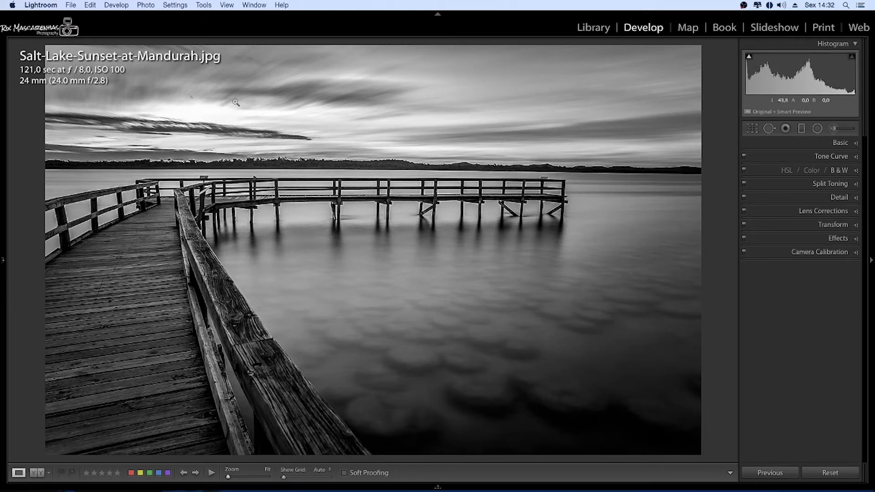
# Show the filmstrip and shape a custom tone curve with lifted highlights and darker shadows.
pyautogui.click(438, 486)
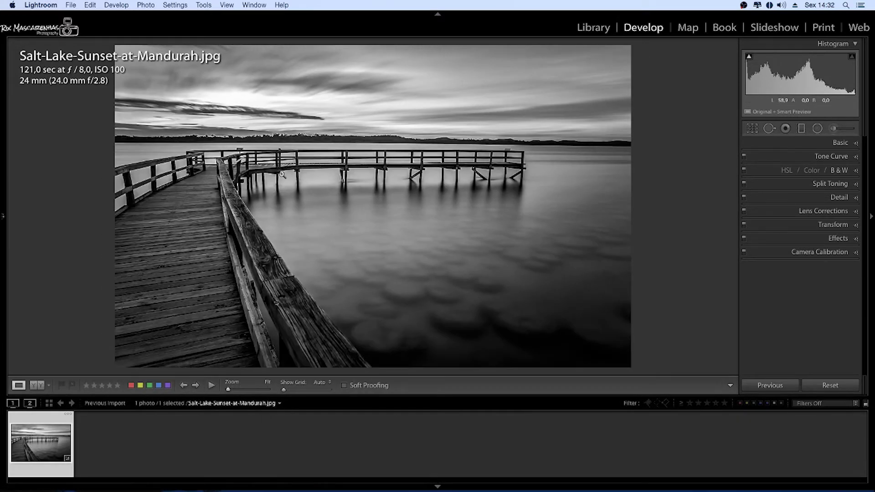
pyautogui.click(831, 156)
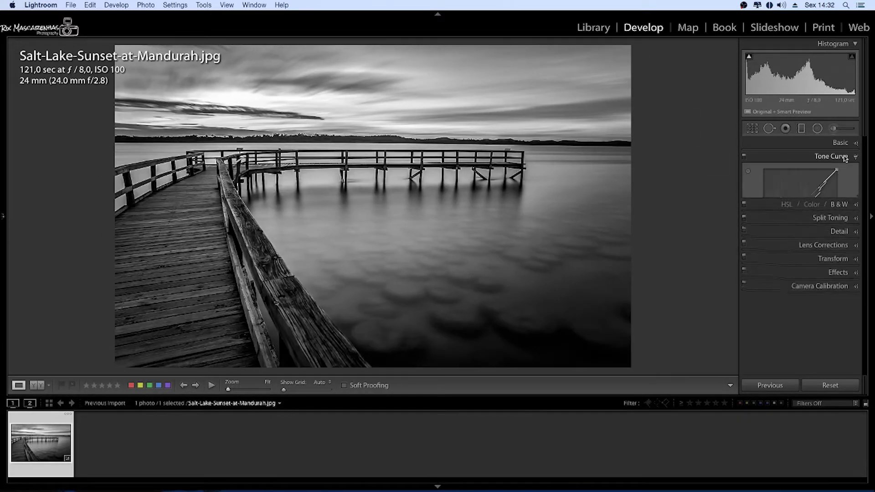
pyautogui.click(815, 188)
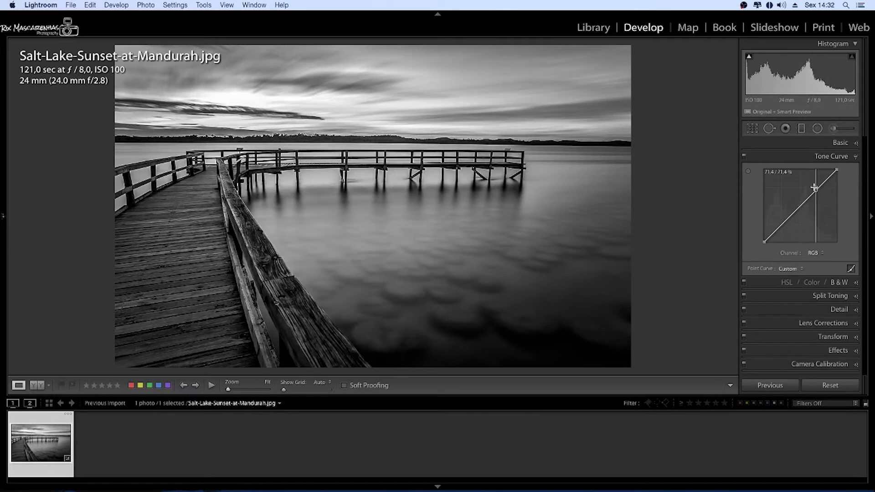
pyautogui.moveTo(816, 190); pyautogui.dragTo(815, 189)
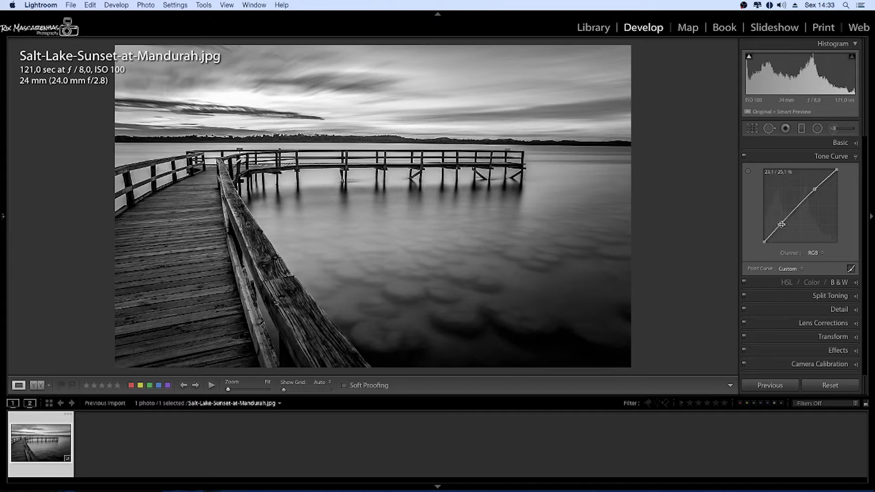
pyautogui.moveTo(783, 220)
pyautogui.moveTo(784, 221); pyautogui.dragTo(785, 222)
pyautogui.moveTo(816, 187); pyautogui.dragTo(815, 186)
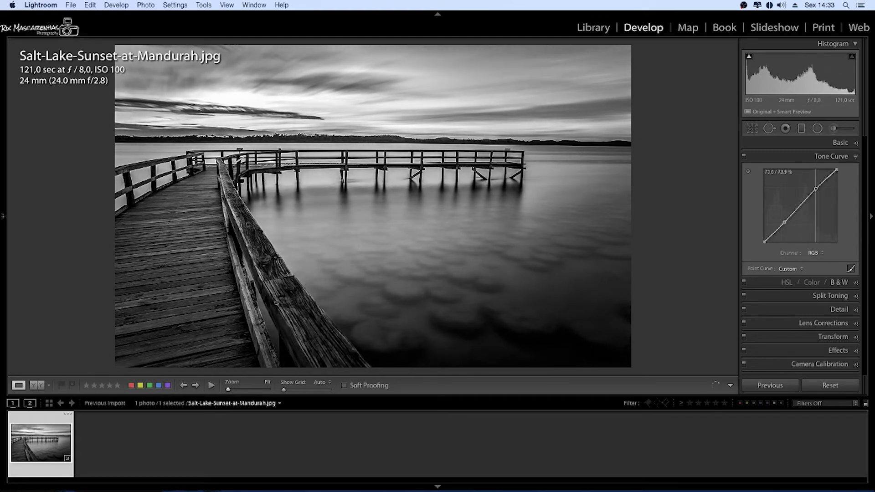
pyautogui.moveTo(815, 187); pyautogui.dragTo(816, 189)
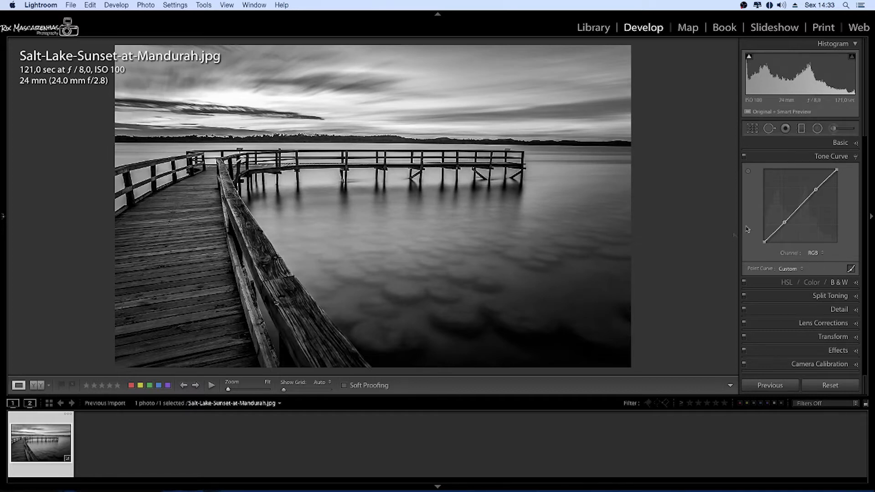
pyautogui.click(843, 159)
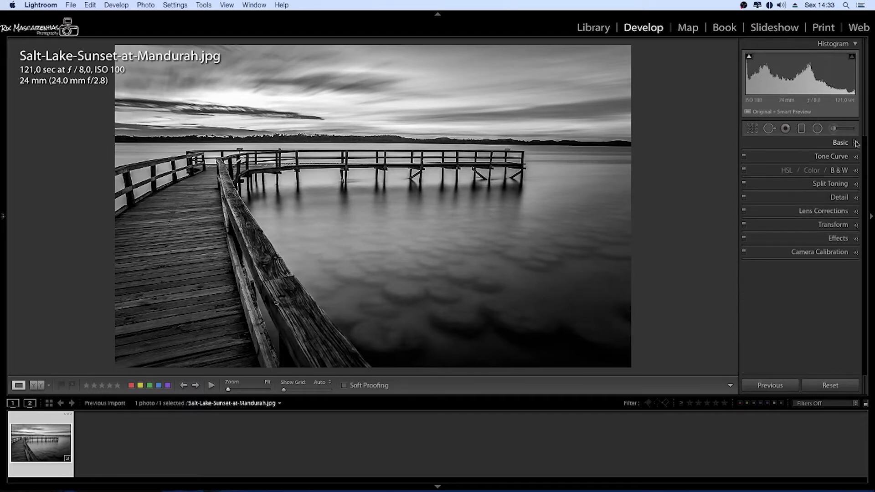
# Raise Exposure to +0.20 and send the original to Silver Efex Pro 2.
pyautogui.click(847, 142)
pyautogui.moveTo(804, 216); pyautogui.dragTo(805, 217)
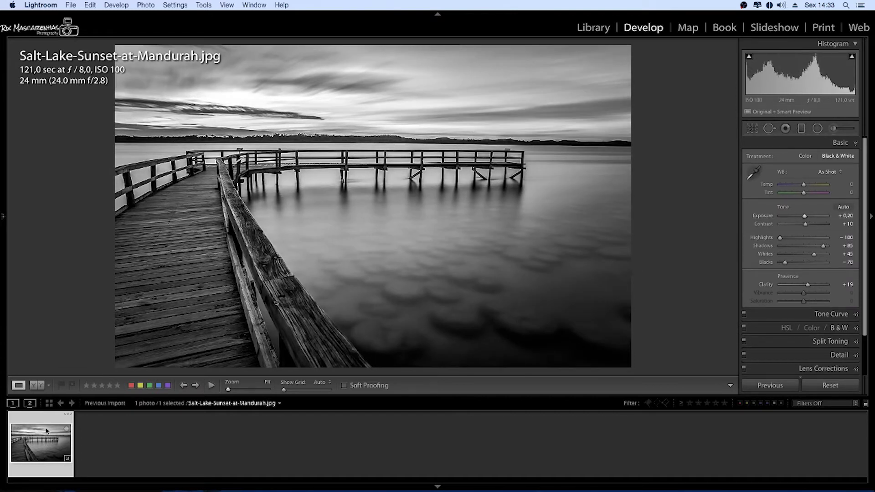
pyautogui.click(272, 404)
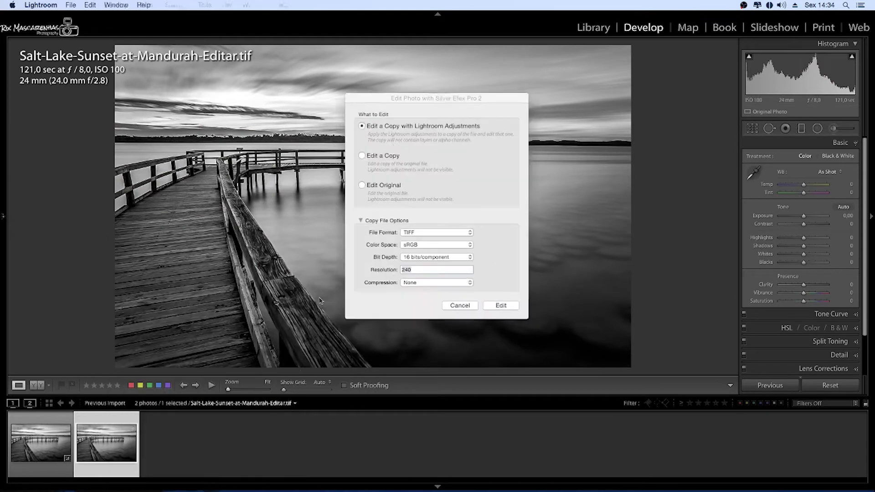
pyautogui.click(373, 191)
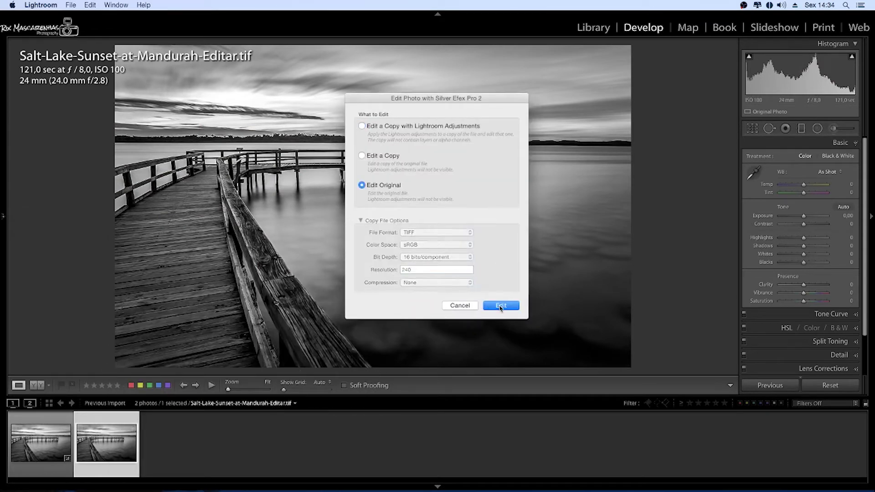
pyautogui.click(500, 306)
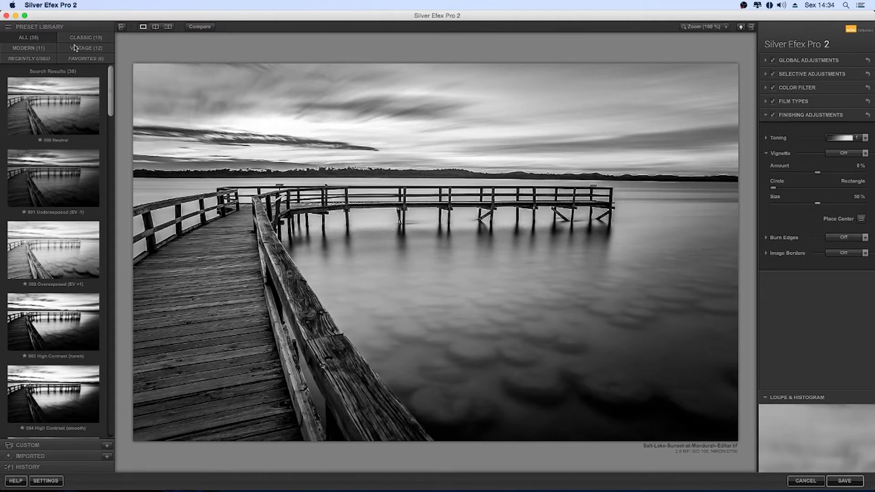
# Preview 011 Push Process, 010 Low Key 2, 013 Grad ND (EV -1), then apply 014 Grad ND (EV -2).
pyautogui.moveTo(111, 86); pyautogui.dragTo(104, 183)
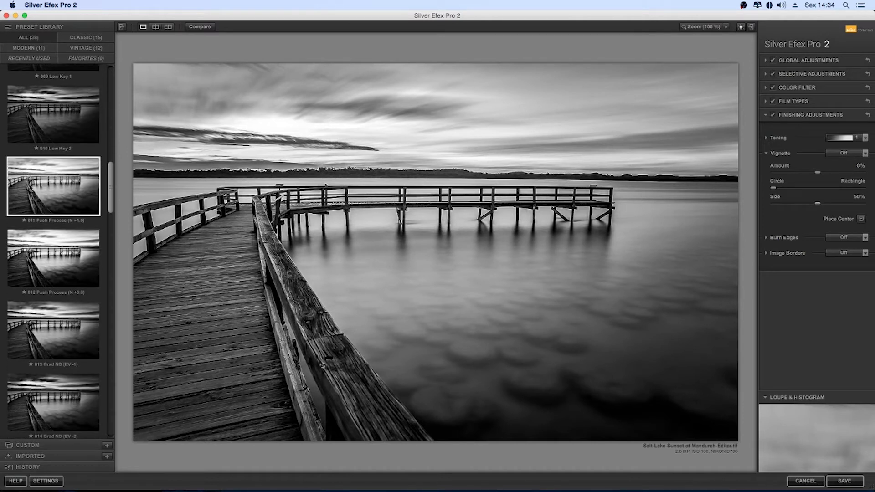
pyautogui.click(37, 185)
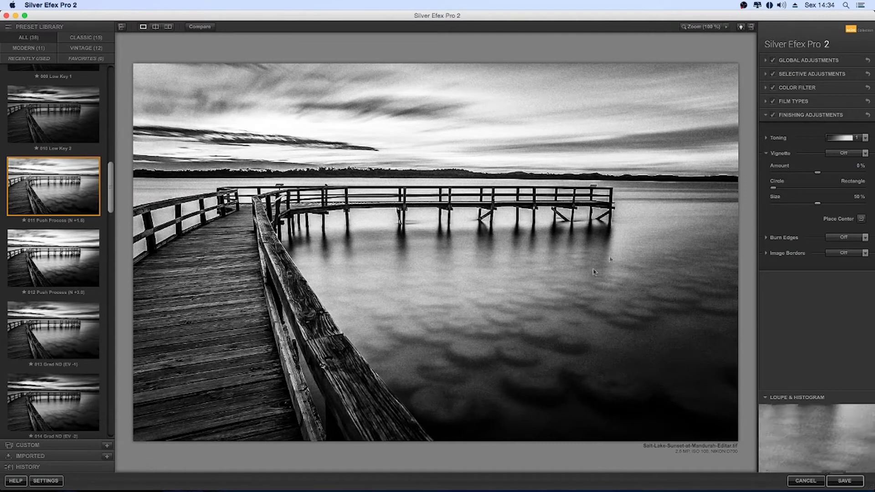
pyautogui.click(62, 122)
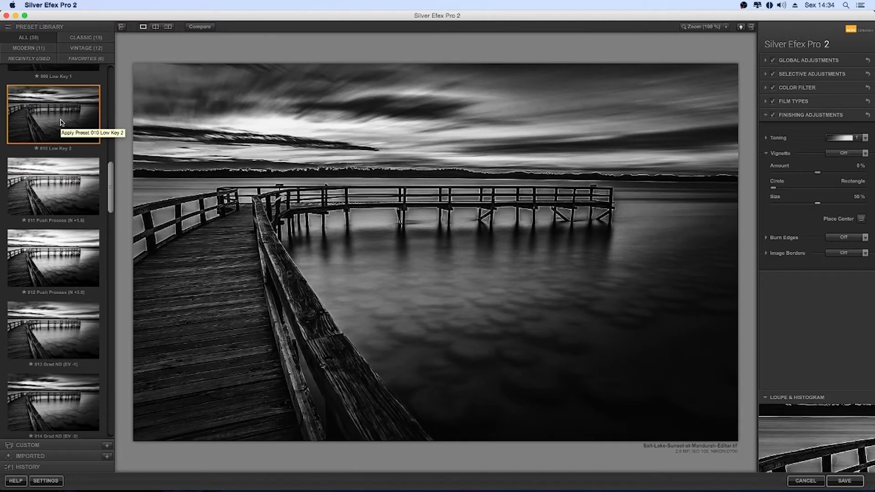
pyautogui.click(33, 313)
pyautogui.scroll(-2, 34, 319)
pyautogui.scroll(-2, 41, 337)
pyautogui.click(54, 353)
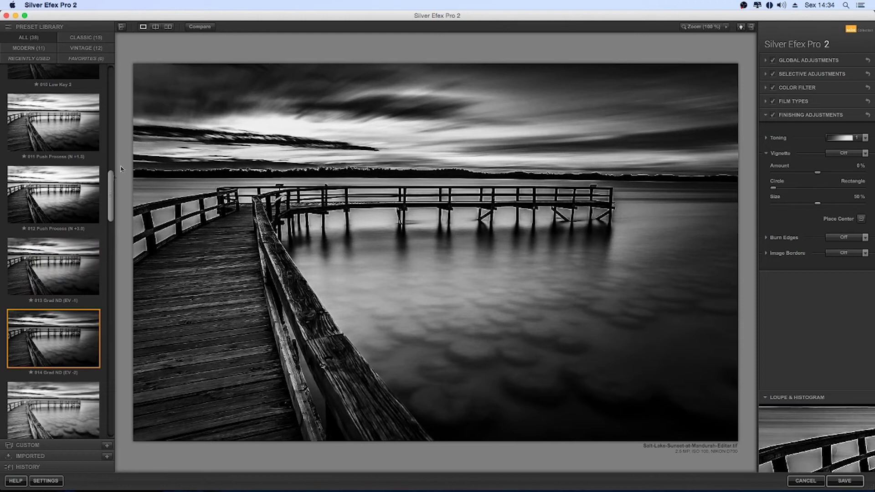
pyautogui.moveTo(118, 198); pyautogui.dragTo(119, 78)
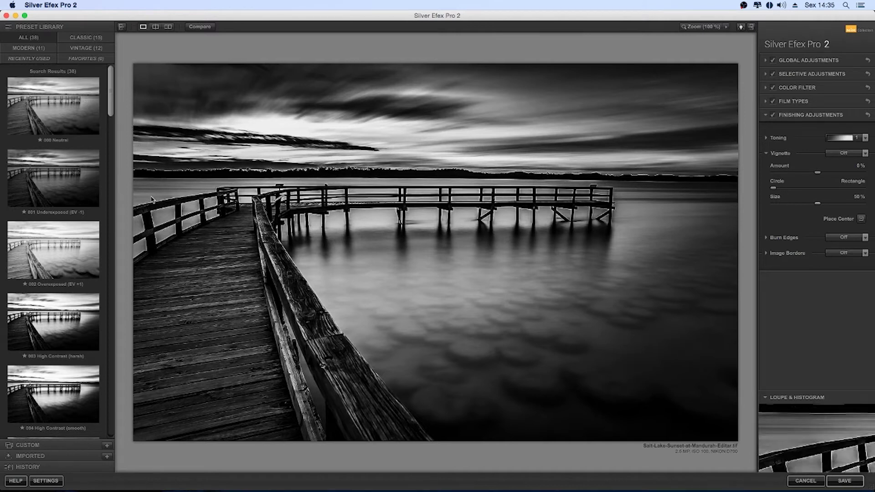
# Revert the photo to the 000 Neutral state in the History panel.
pyautogui.click(40, 466)
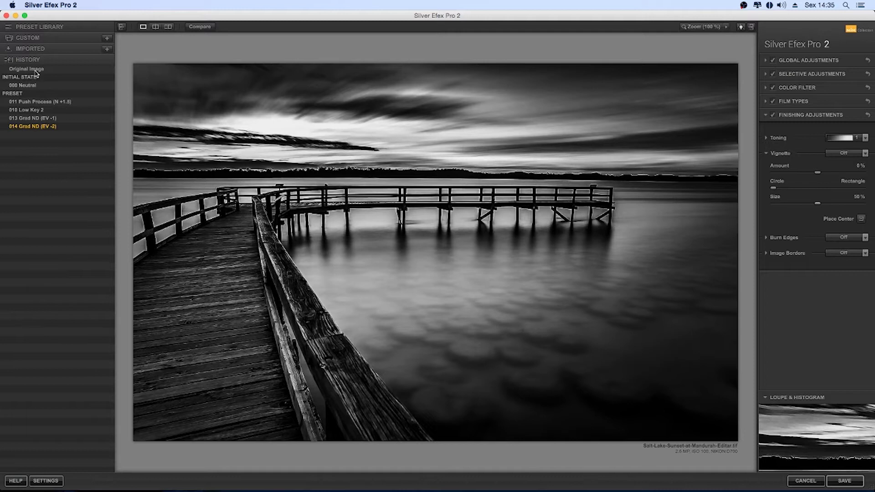
pyautogui.click(23, 85)
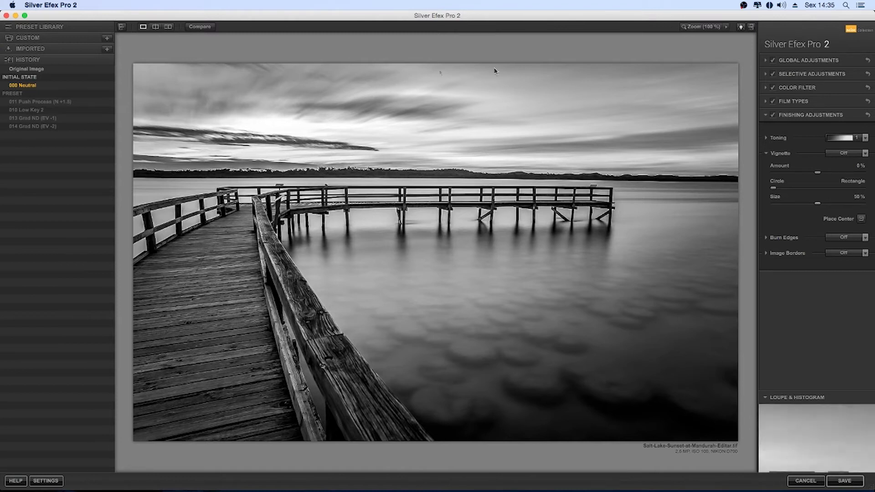
pyautogui.click(846, 61)
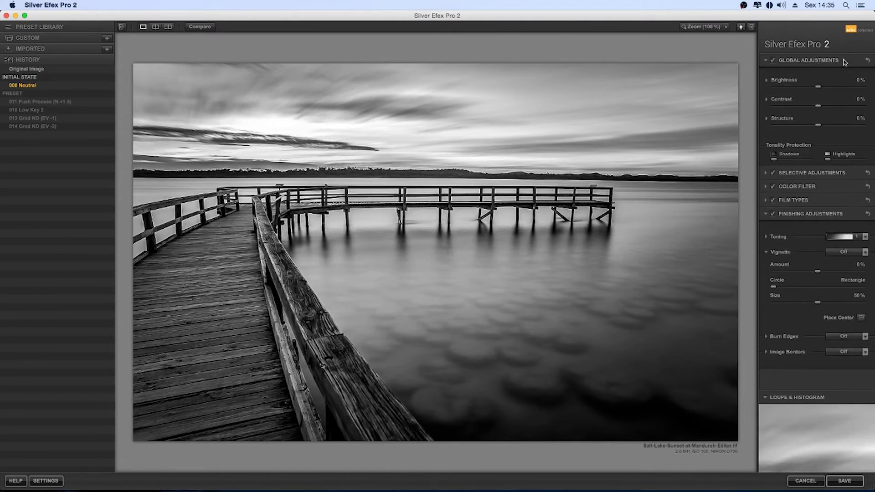
# Try Brightness −17%, Contrast 17% and lower Structure, then reset global adjustments to 0%.
pyautogui.moveTo(819, 87); pyautogui.dragTo(809, 87)
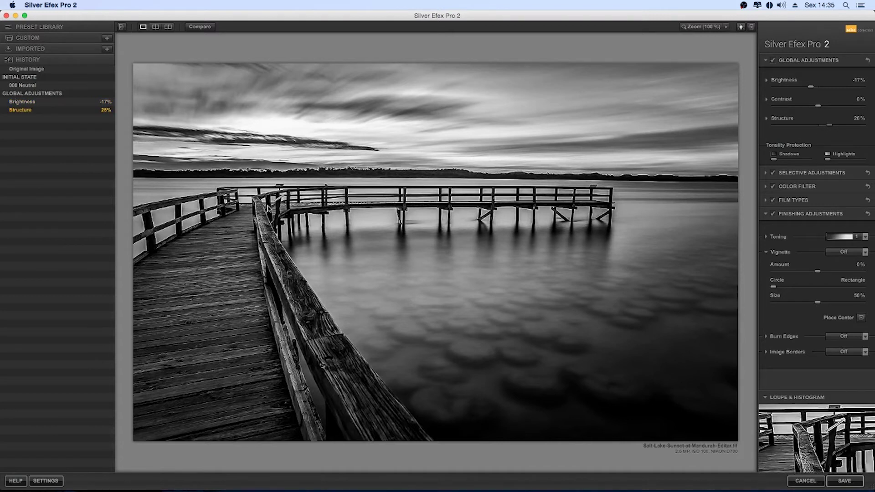
pyautogui.moveTo(823, 108); pyautogui.dragTo(852, 128)
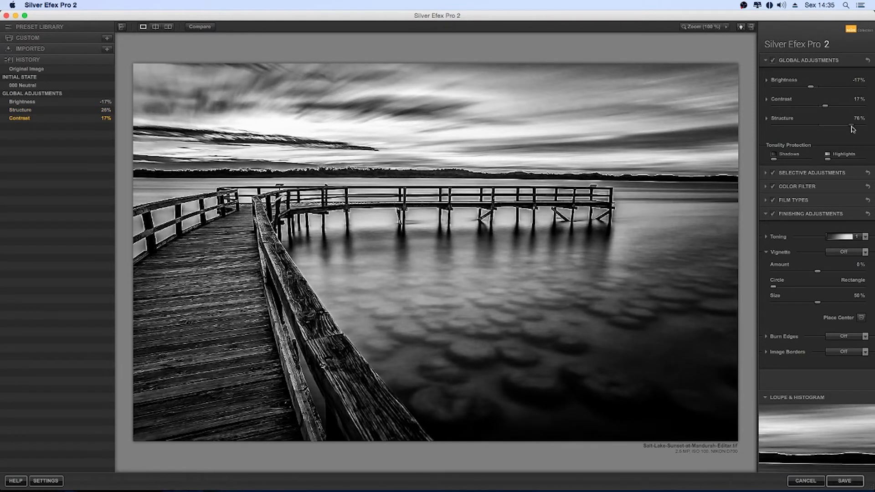
pyautogui.moveTo(849, 129); pyautogui.dragTo(794, 129)
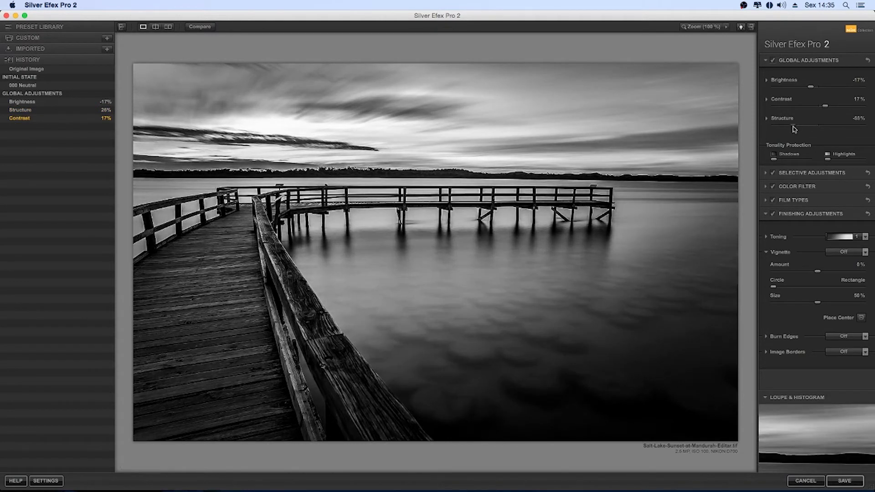
pyautogui.doubleClick(791, 127)
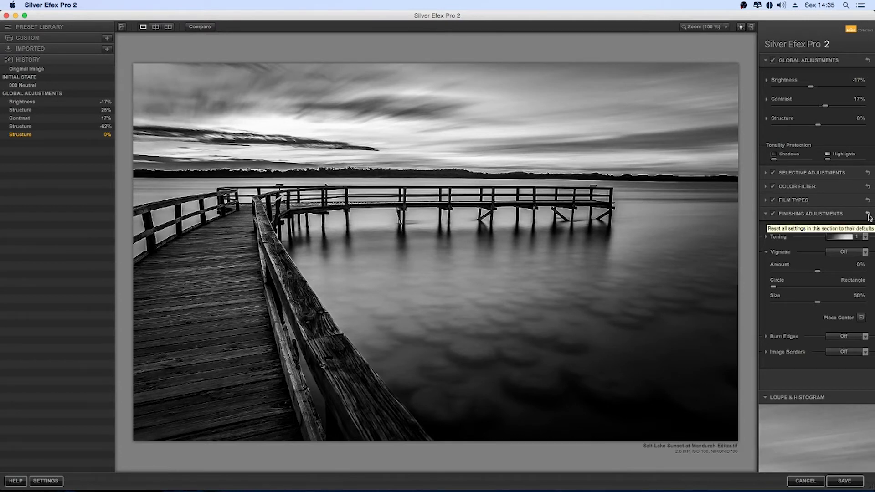
pyautogui.click(867, 174)
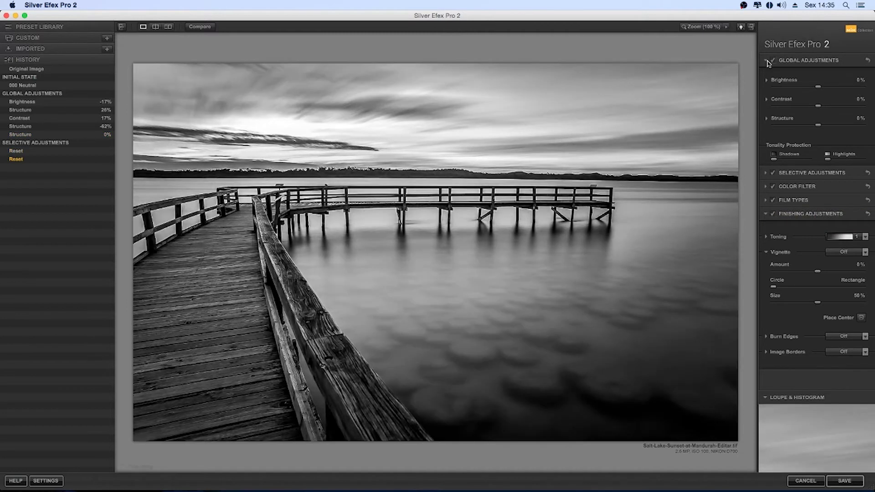
pyautogui.click(766, 61)
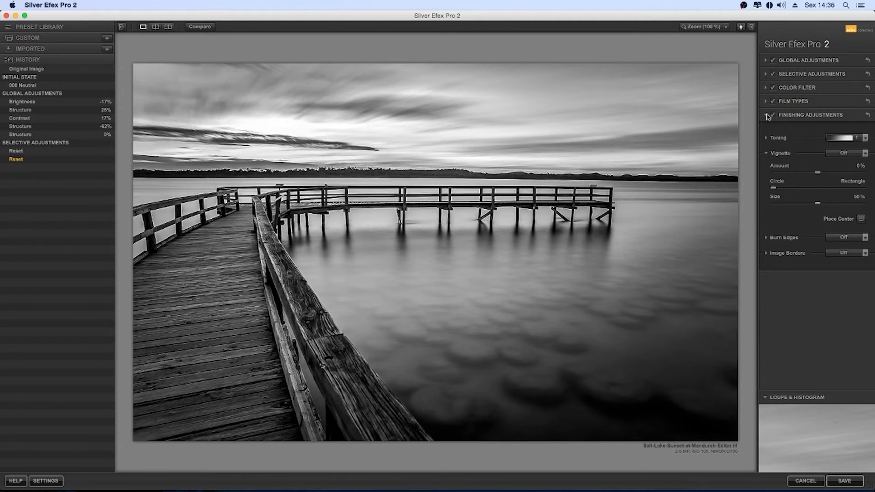
# Collapse Finishing Adjustments, show Custom presets, and place Control Point 1 on the lake water.
pyautogui.click(825, 116)
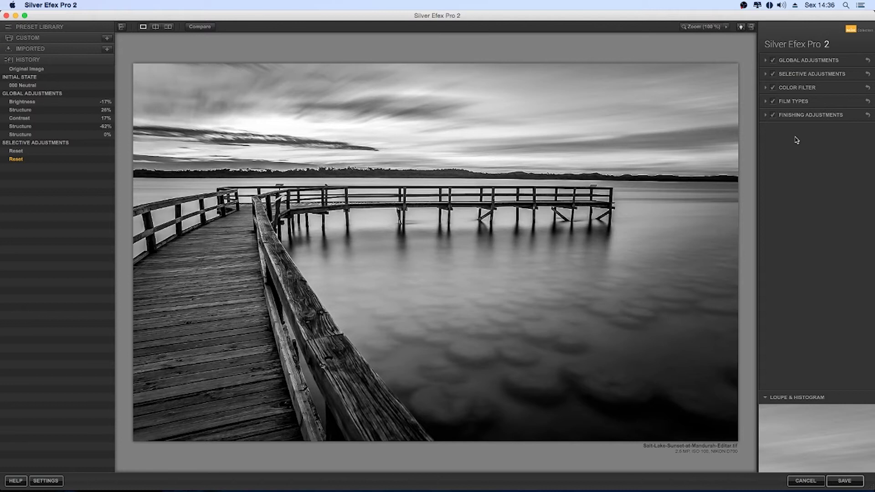
pyautogui.click(26, 28)
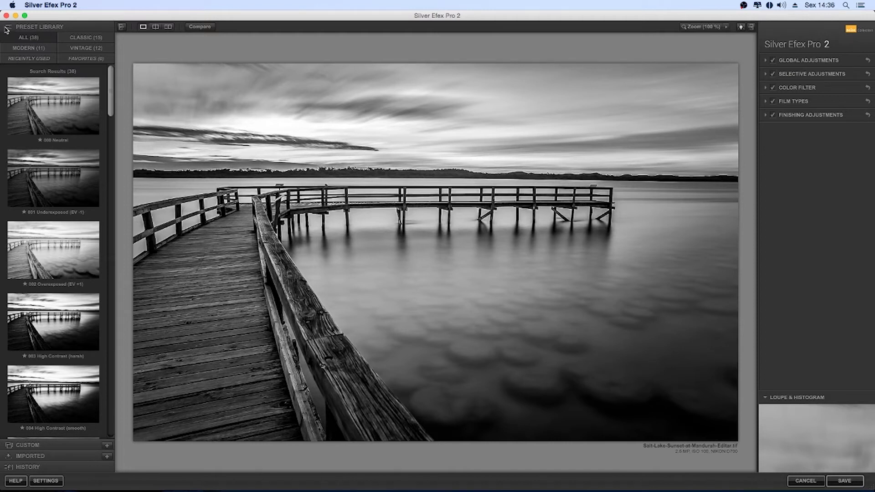
pyautogui.click(9, 449)
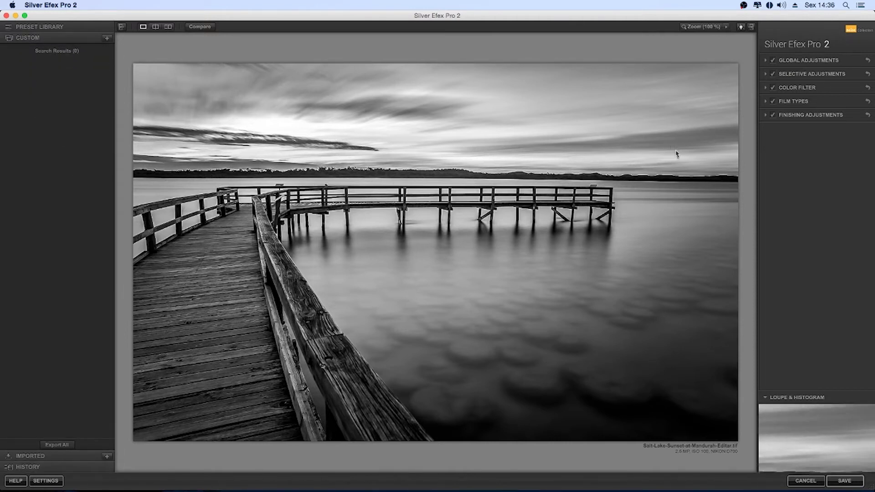
pyautogui.click(823, 74)
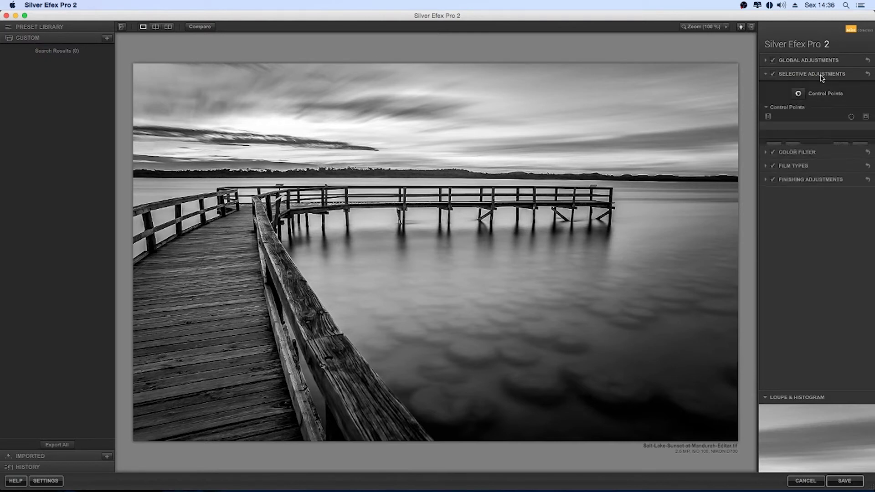
pyautogui.click(799, 94)
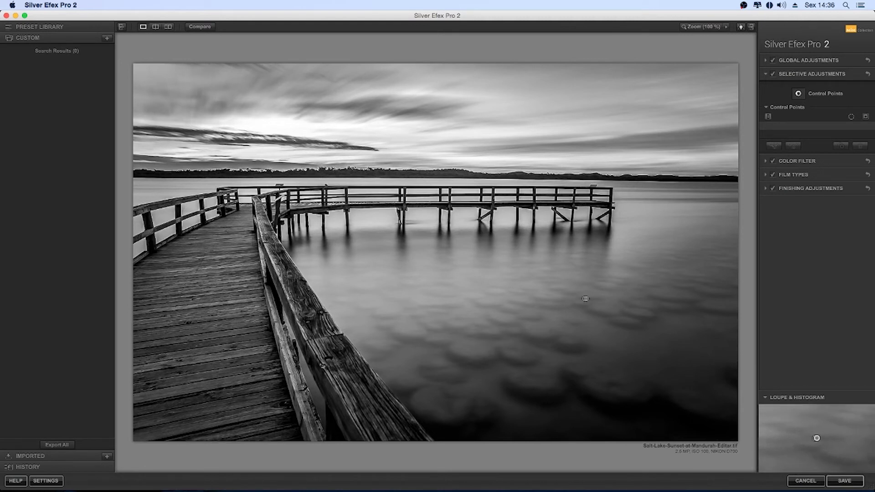
pyautogui.click(596, 298)
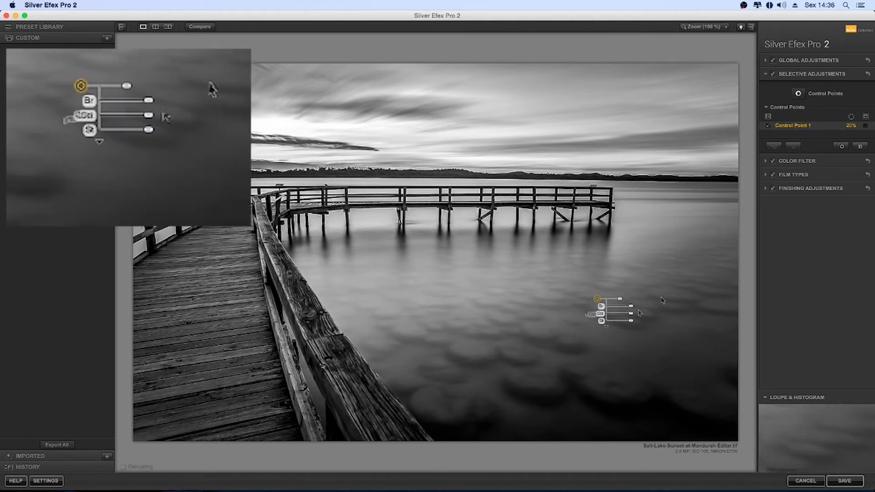
# Set the water control point's Structure to -100%.
pyautogui.click(607, 326)
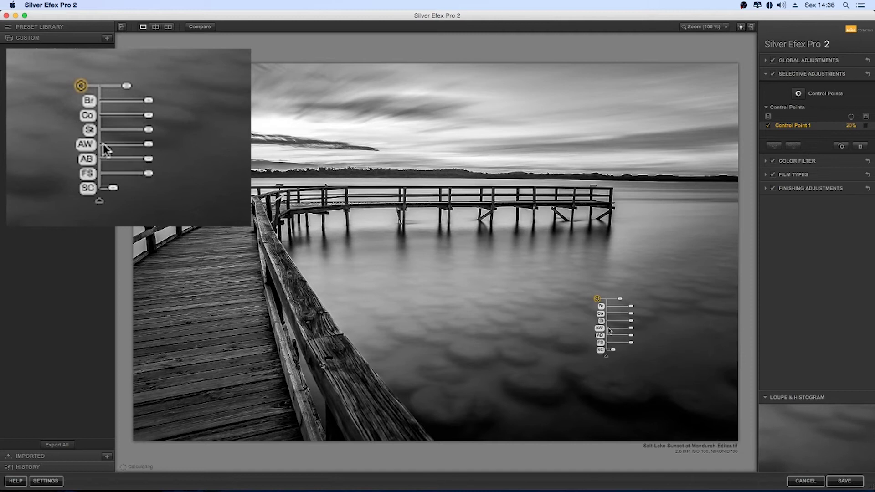
pyautogui.moveTo(631, 321); pyautogui.dragTo(614, 321)
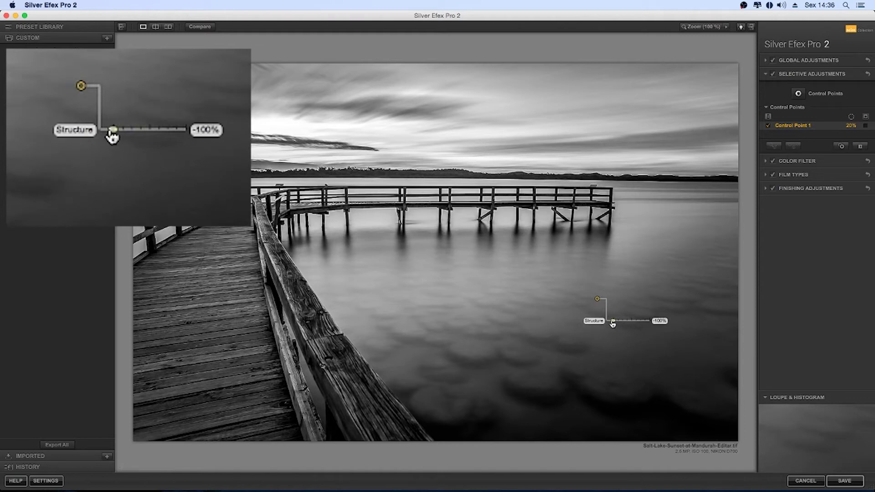
pyautogui.moveTo(613, 322); pyautogui.dragTo(613, 322)
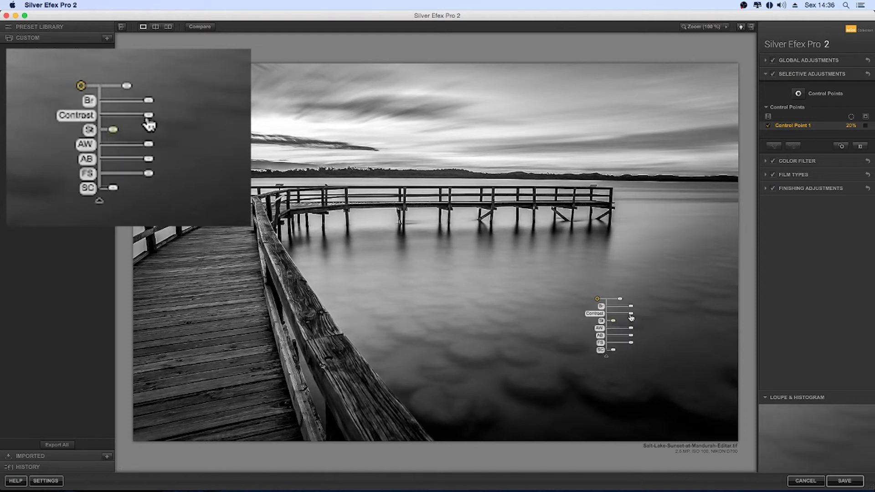
# Lower global Structure to 4%, then add a second control point on the near railing.
pyautogui.click(837, 61)
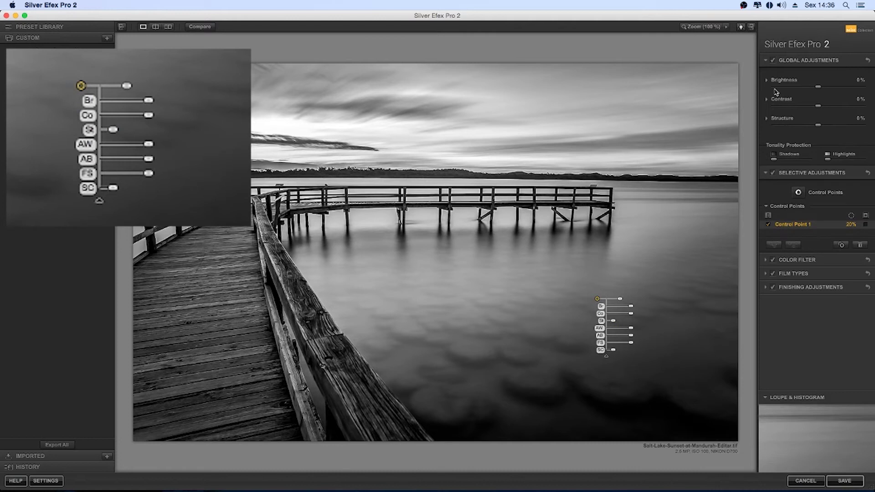
pyautogui.moveTo(834, 130); pyautogui.dragTo(846, 131)
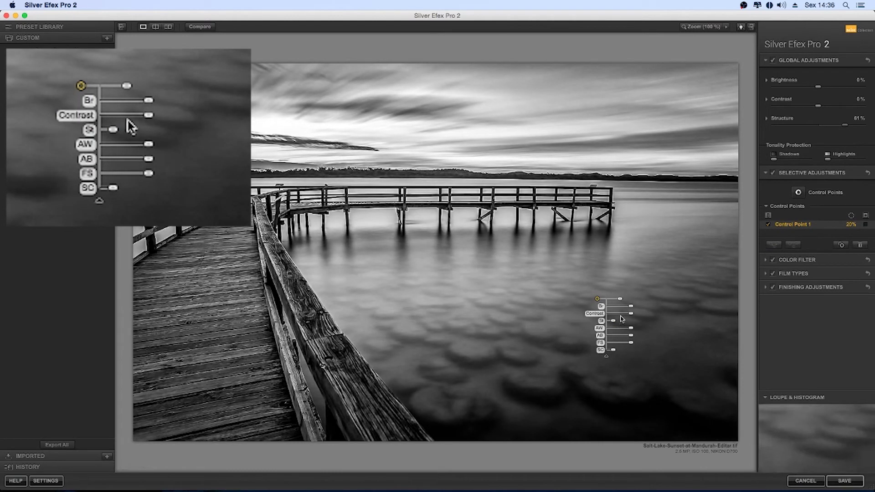
pyautogui.moveTo(613, 321); pyautogui.dragTo(609, 324)
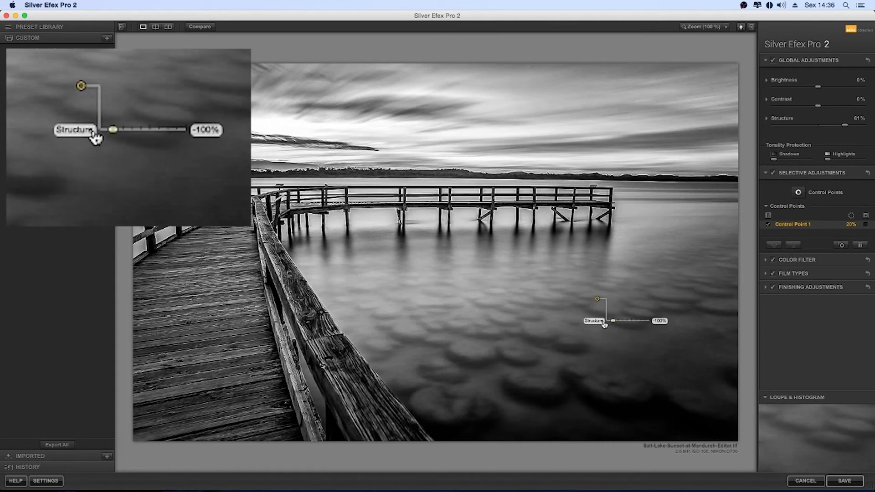
pyautogui.moveTo(609, 324); pyautogui.dragTo(571, 318)
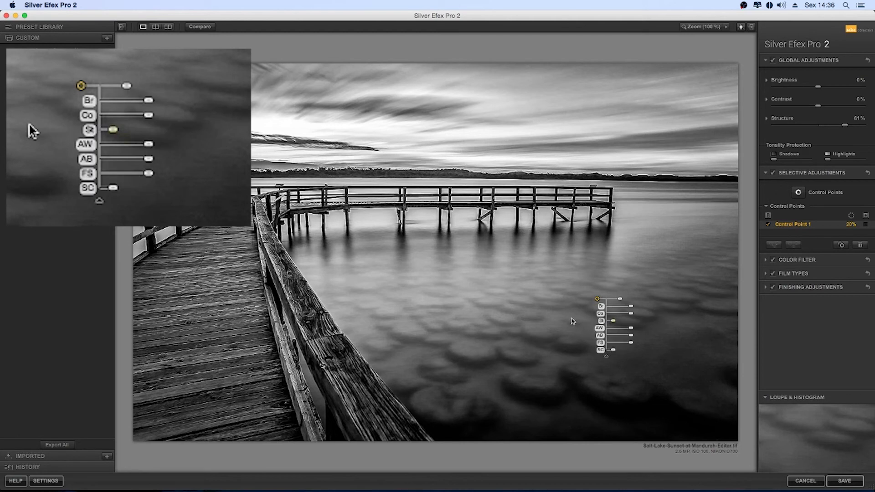
pyautogui.click(791, 122)
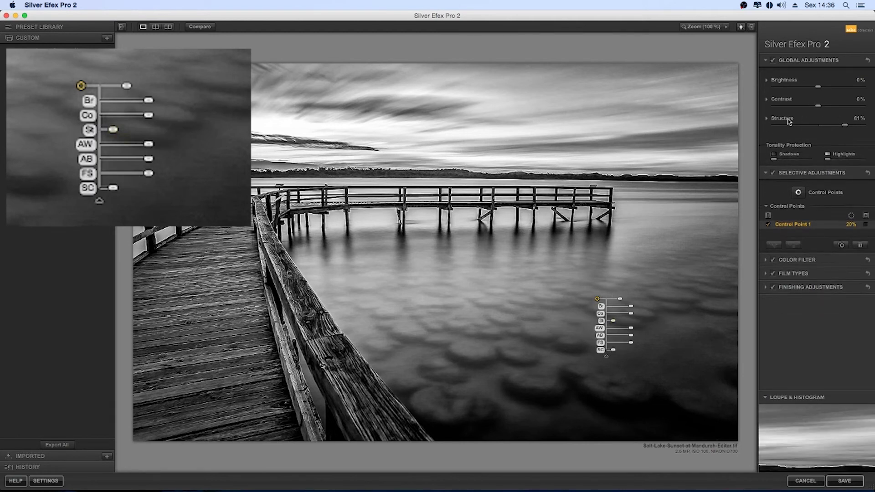
pyautogui.moveTo(824, 129); pyautogui.dragTo(820, 129)
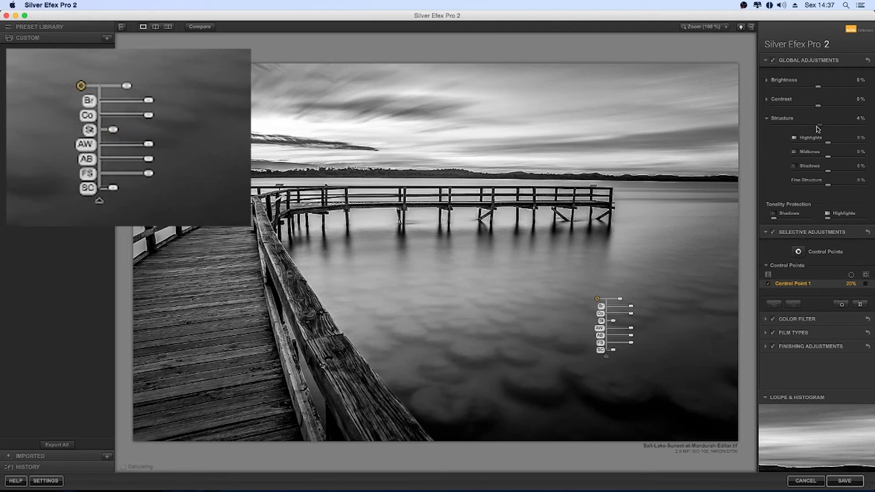
pyautogui.click(767, 118)
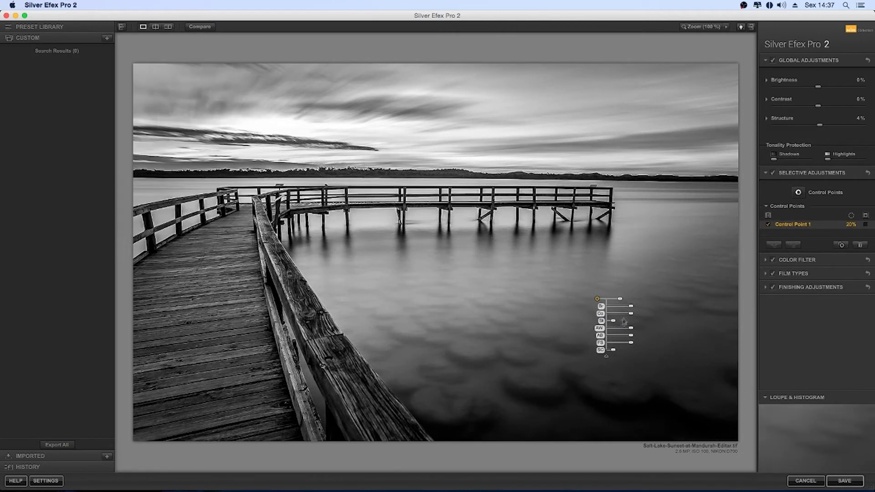
pyautogui.moveTo(613, 321); pyautogui.dragTo(613, 324)
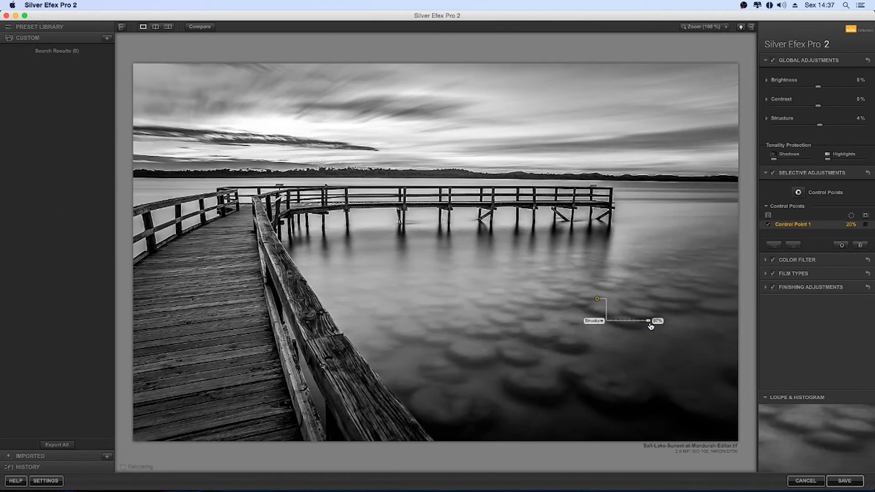
pyautogui.moveTo(799, 94)
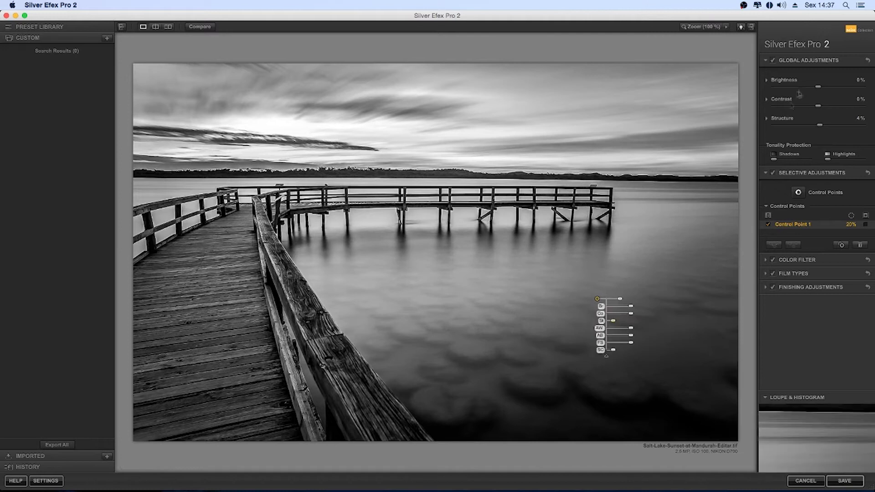
pyautogui.click(799, 195)
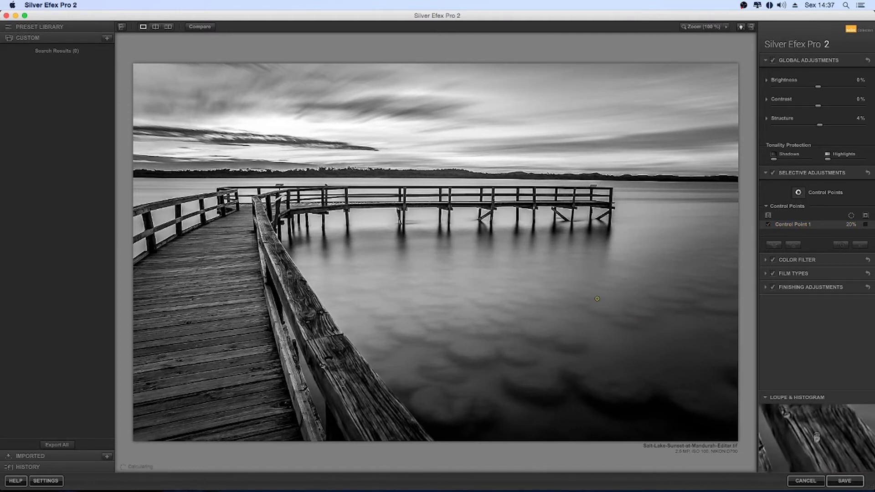
pyautogui.click(342, 379)
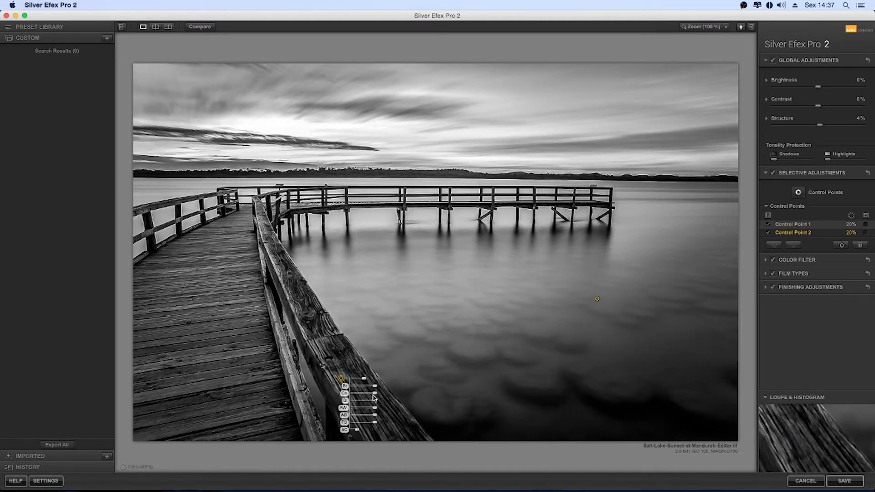
# Raise the railing control point's Structure, shrink it to 8%, and add another railing point.
pyautogui.moveTo(374, 405); pyautogui.dragTo(389, 405)
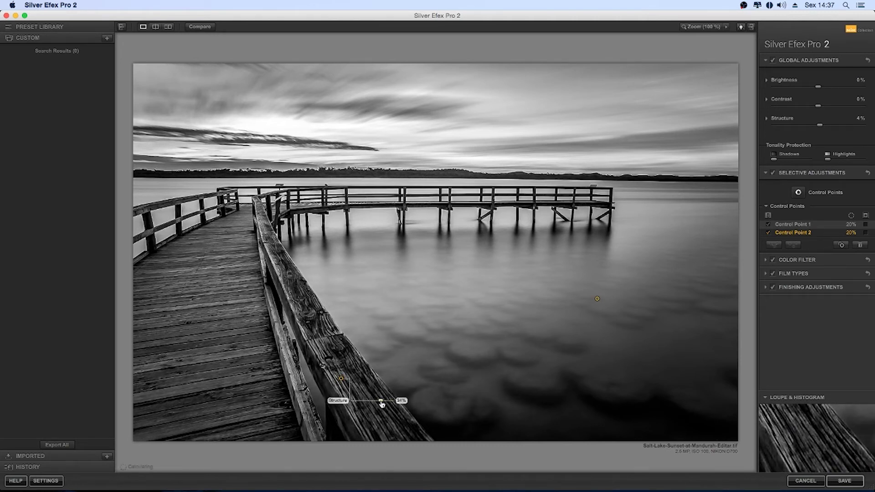
pyautogui.moveTo(363, 382); pyautogui.dragTo(360, 380)
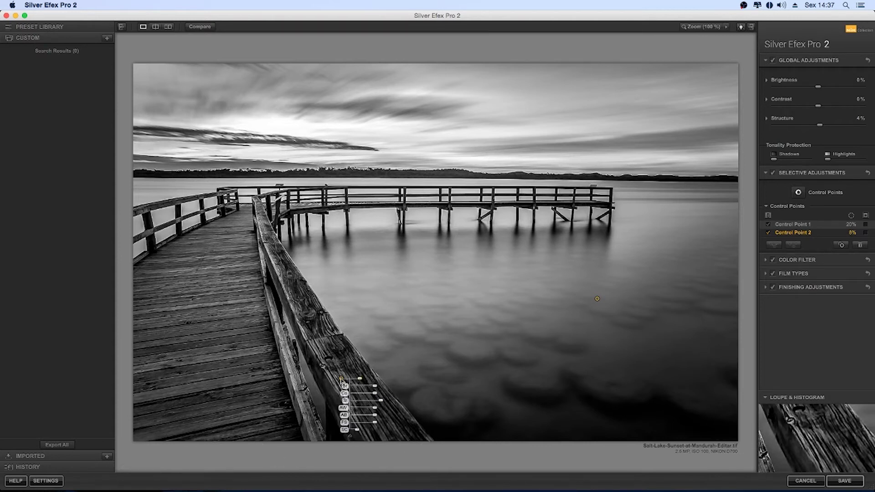
pyautogui.moveTo(342, 379)
pyautogui.mouseDown()
pyautogui.moveTo(286, 276)
pyautogui.moveTo(193, 316)
pyautogui.moveTo(219, 234)
pyautogui.moveTo(242, 215)
pyautogui.mouseUp()
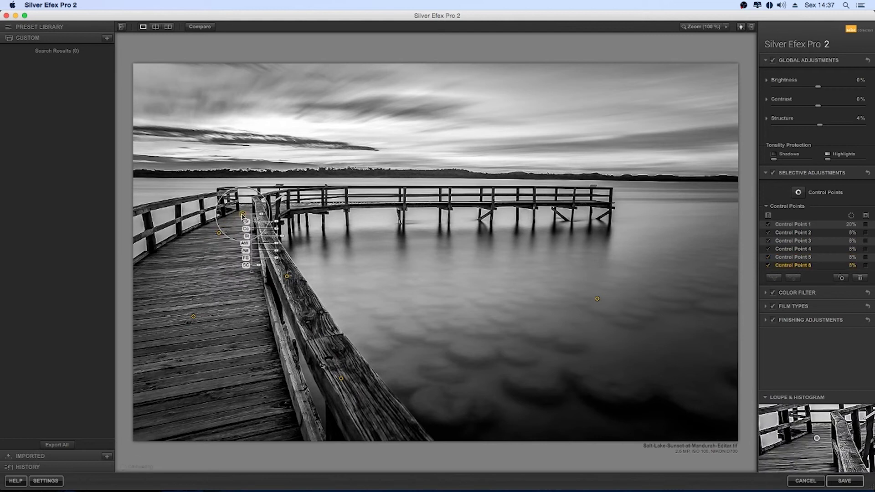
# Add sky and horizon control points, sizing the right sky point to 15% and horizon to 4%.
pyautogui.click(597, 298)
pyautogui.moveTo(597, 299); pyautogui.dragTo(608, 109)
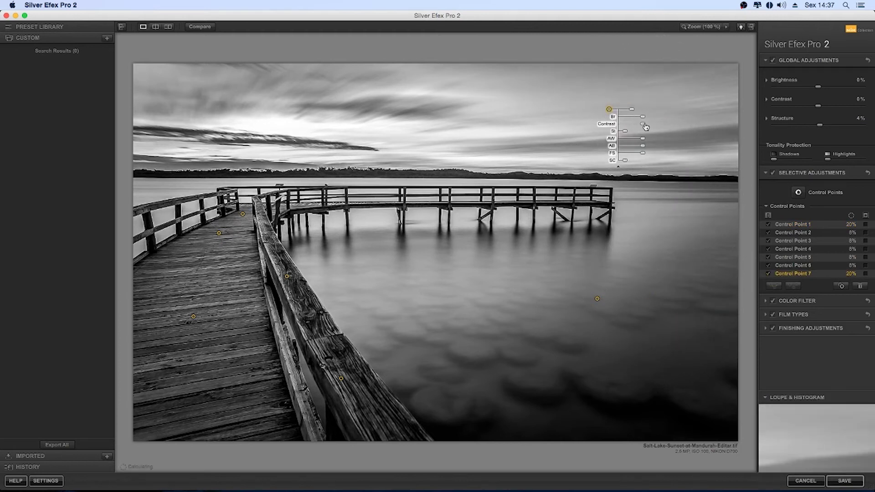
pyautogui.click(632, 110)
pyautogui.moveTo(634, 113); pyautogui.dragTo(298, 111)
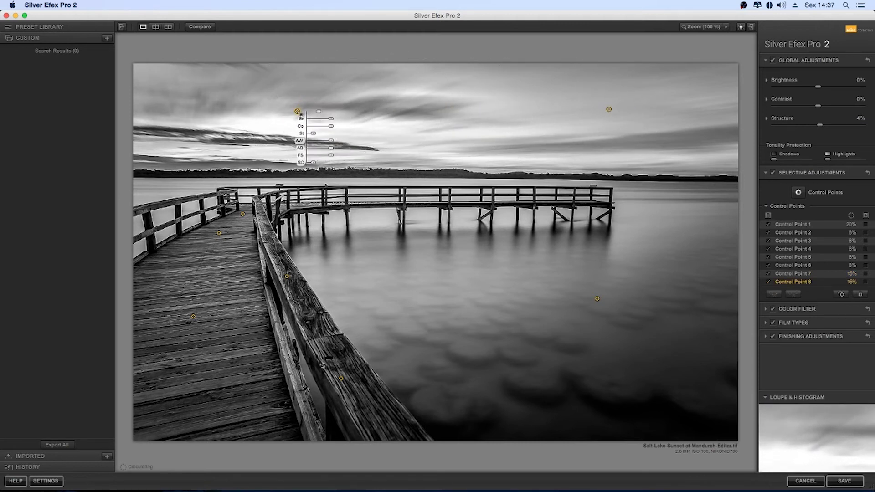
pyautogui.moveTo(321, 114)
pyautogui.mouseDown()
pyautogui.moveTo(194, 129)
pyautogui.moveTo(342, 179)
pyautogui.mouseUp()
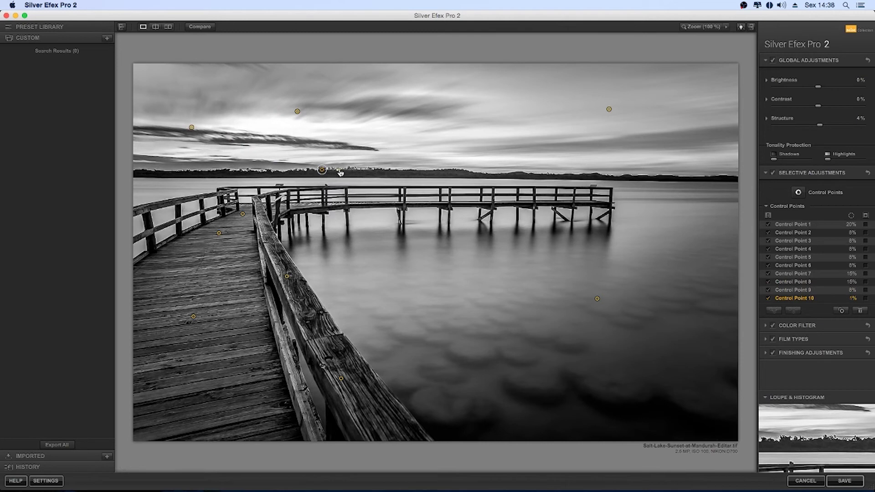
pyautogui.moveTo(340, 172)
pyautogui.mouseDown()
pyautogui.moveTo(322, 170)
pyautogui.moveTo(445, 169)
pyautogui.mouseUp()
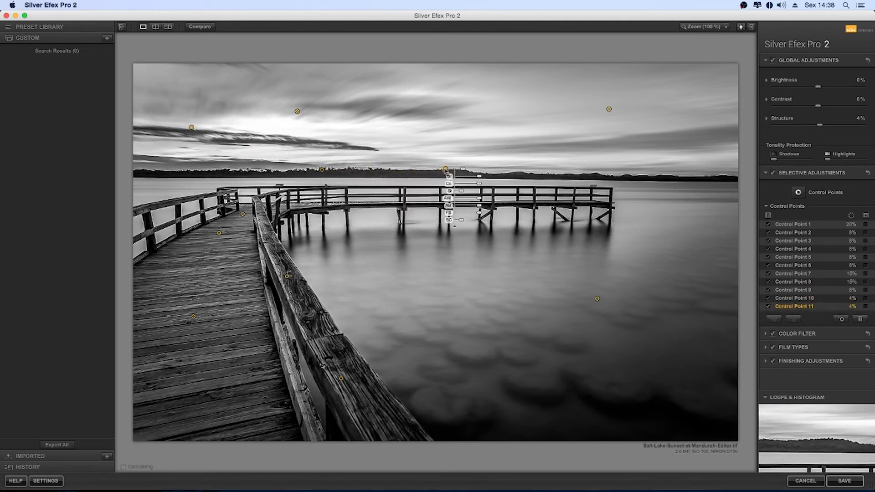
# Compare before and after in stacked and split views, then return to the single view.
pyautogui.click(167, 27)
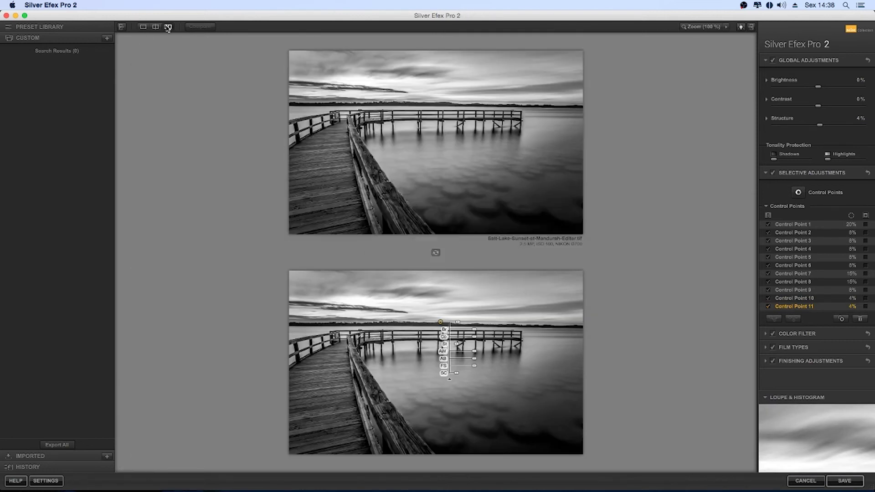
pyautogui.click(155, 27)
pyautogui.moveTo(433, 283)
pyautogui.mouseDown()
pyautogui.moveTo(816, 288)
pyautogui.moveTo(81, 277)
pyautogui.mouseUp()
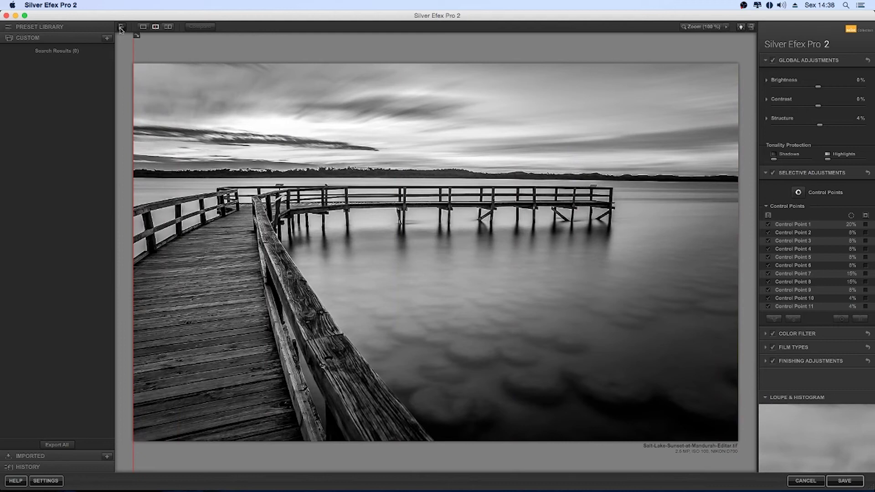
pyautogui.click(141, 28)
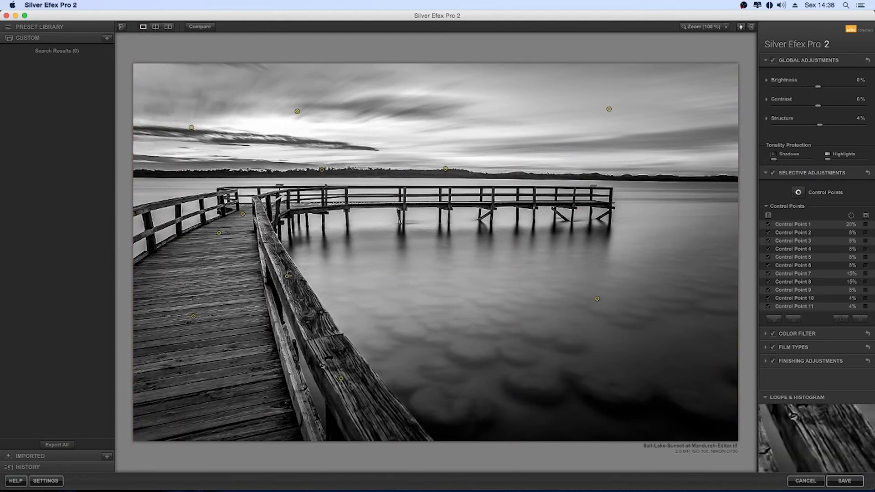
# Raise Contrast on the two control points along the near railing.
pyautogui.click(342, 379)
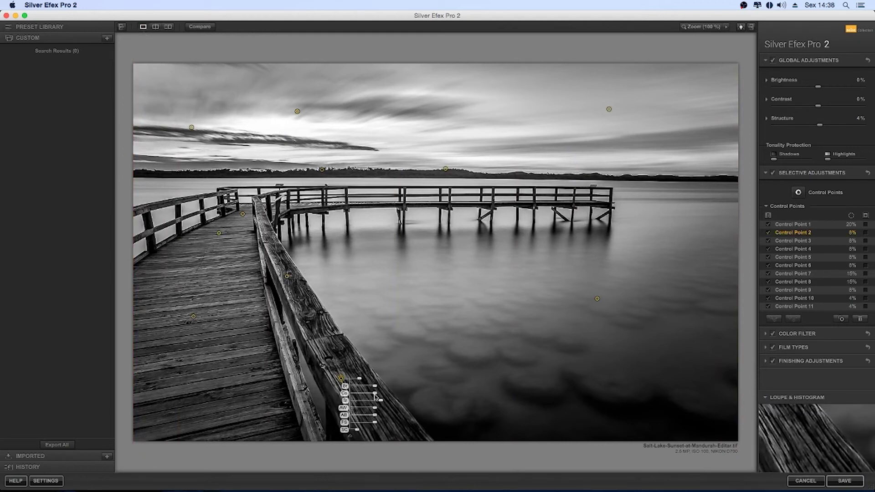
pyautogui.click(344, 386)
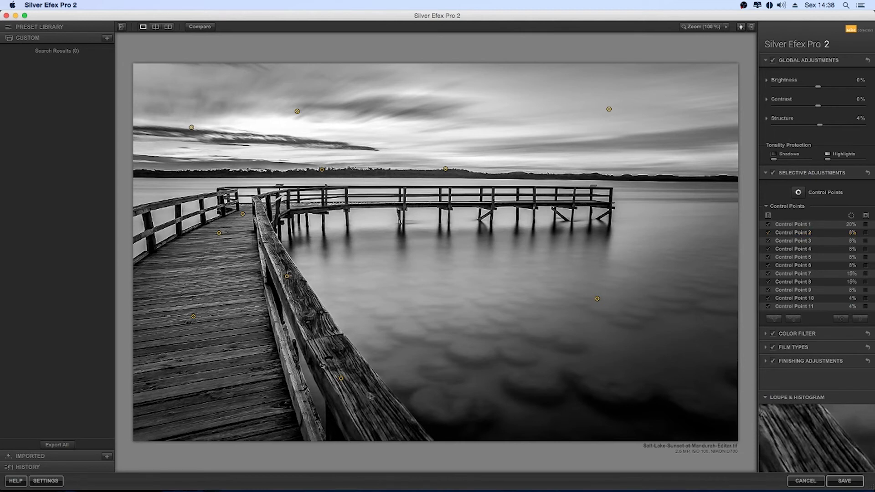
pyautogui.click(342, 379)
pyautogui.moveTo(370, 394); pyautogui.dragTo(385, 397)
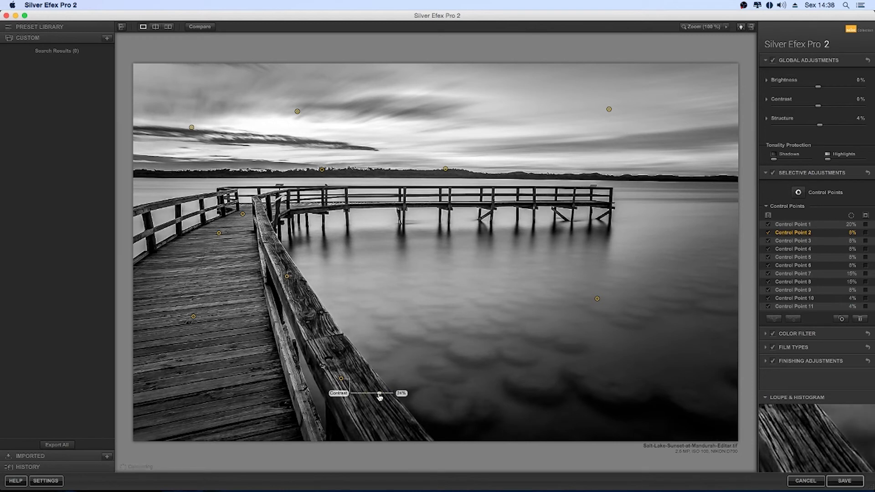
pyautogui.click(287, 277)
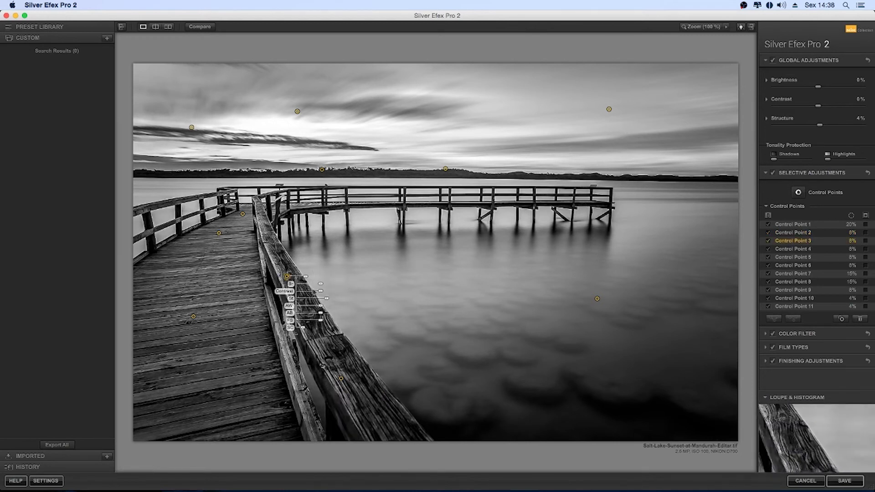
pyautogui.moveTo(323, 295); pyautogui.dragTo(322, 295)
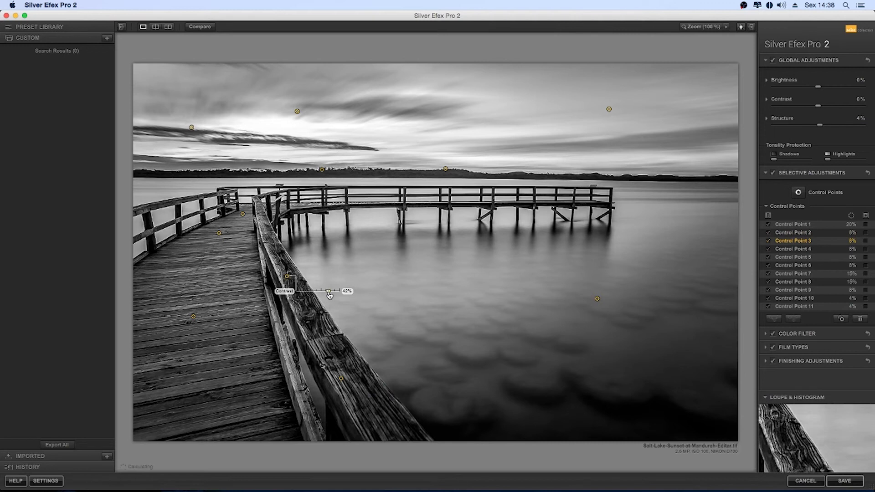
# Boost boardwalk and railing points' Contrast to about 11% and 14%, then expand the water point's sliders.
pyautogui.click(193, 316)
pyautogui.moveTo(230, 332); pyautogui.dragTo(231, 336)
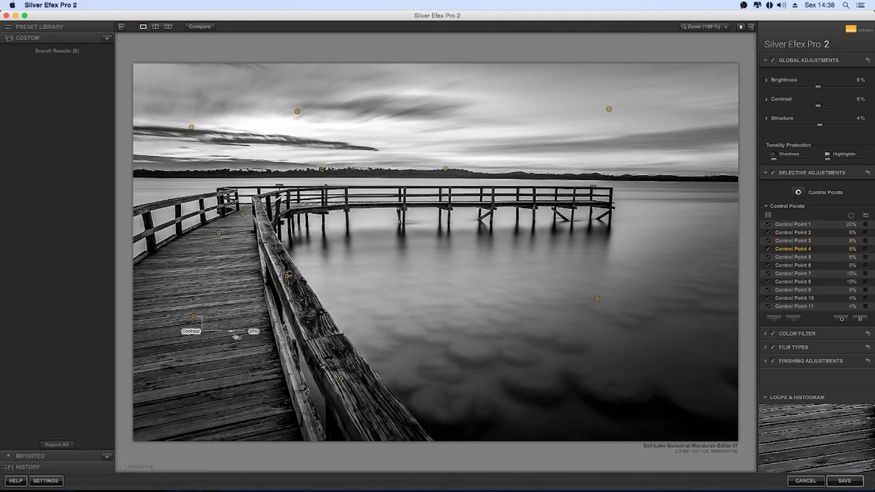
pyautogui.click(218, 233)
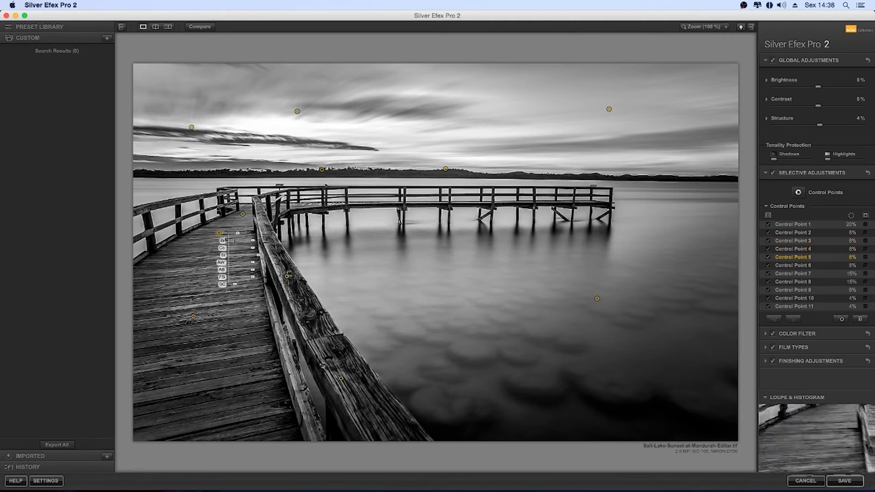
pyautogui.moveTo(253, 247); pyautogui.dragTo(258, 252)
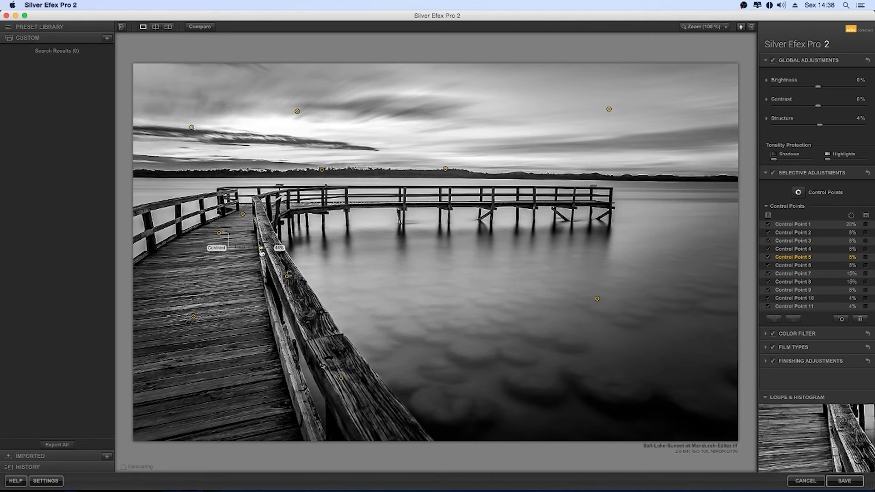
pyautogui.click(242, 214)
pyautogui.moveTo(276, 229); pyautogui.dragTo(287, 235)
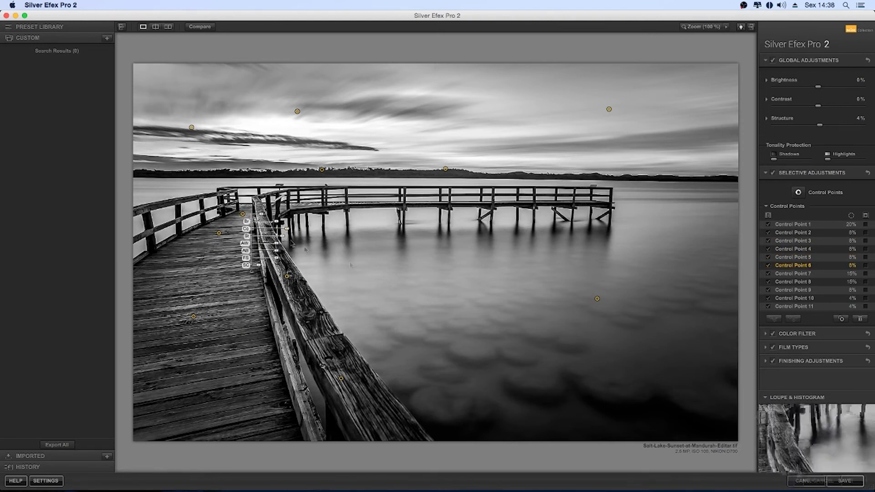
pyautogui.click(597, 299)
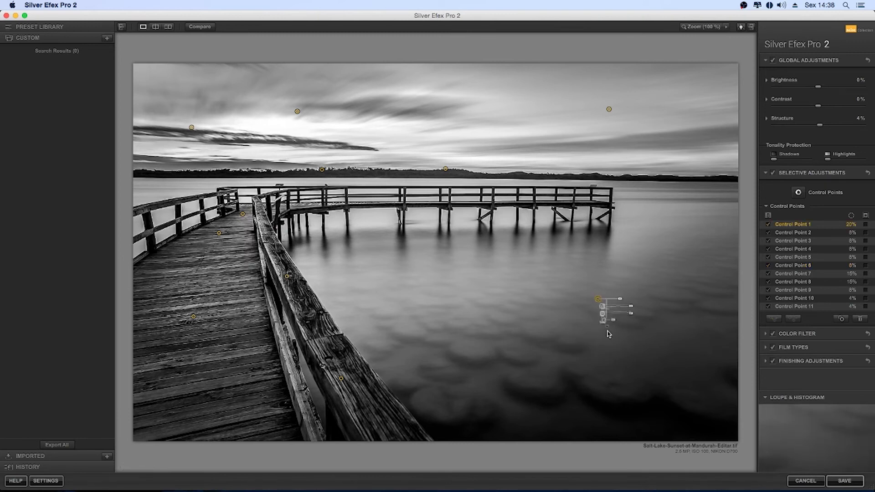
pyautogui.click(606, 327)
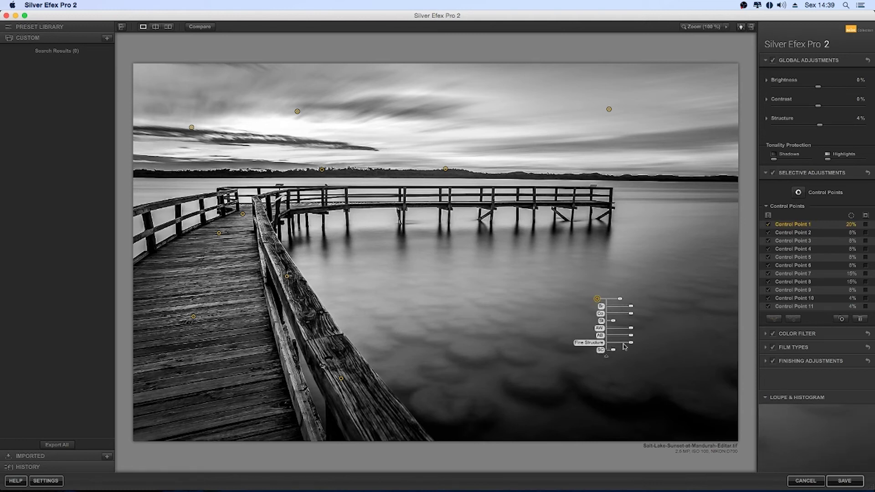
# Cut the water control point's Fine Structure to about -92%.
pyautogui.moveTo(631, 342); pyautogui.dragTo(629, 345)
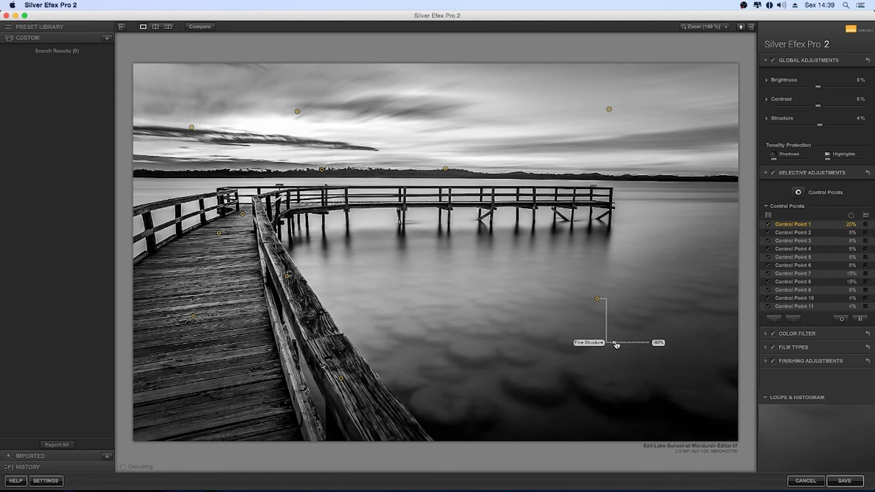
pyautogui.moveTo(616, 345); pyautogui.dragTo(623, 330)
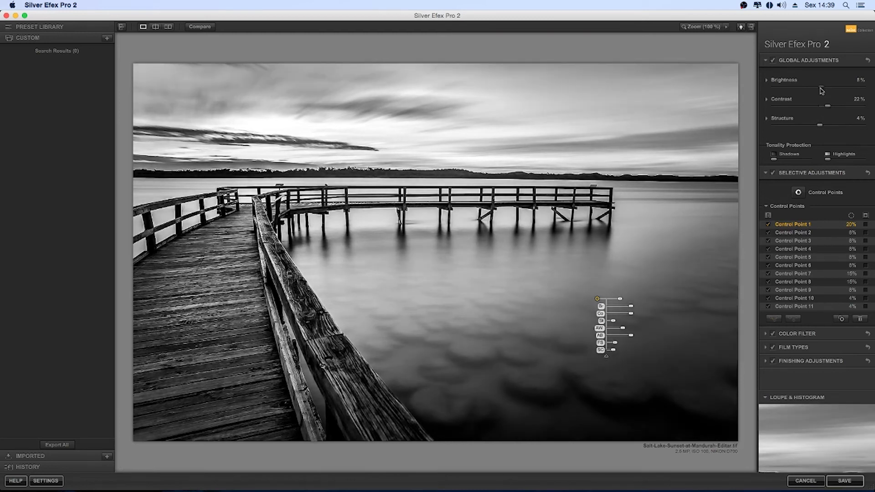
# Set Brightness to -7%, add Shadows and Highlights tonality protection, and collapse Selective Adjustments.
pyautogui.moveTo(819, 86); pyautogui.dragTo(815, 87)
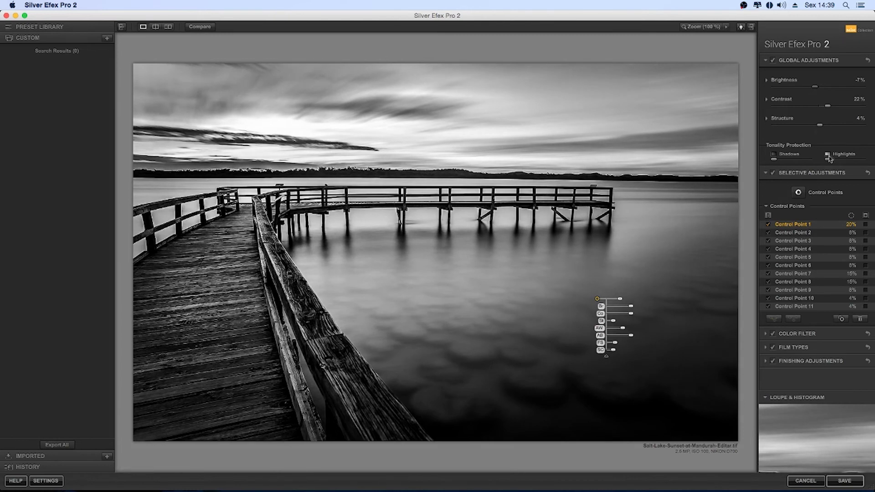
pyautogui.moveTo(788, 163); pyautogui.dragTo(796, 163)
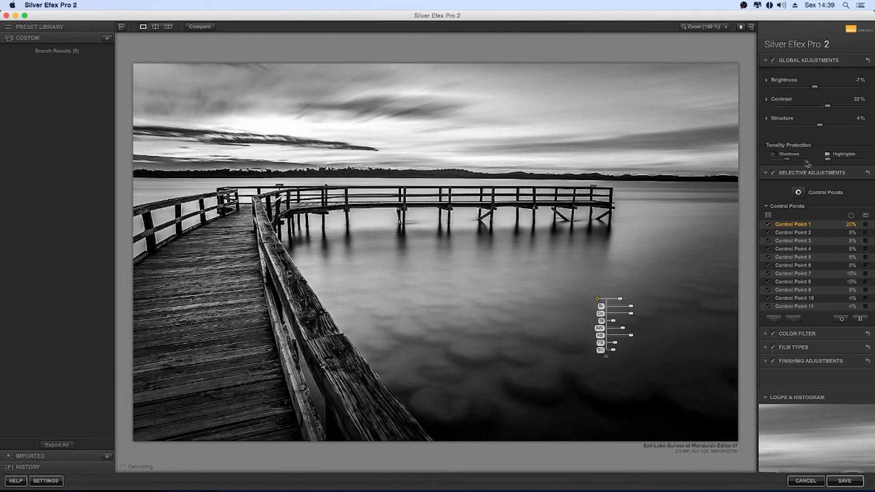
pyautogui.moveTo(847, 160); pyautogui.dragTo(839, 160)
pyautogui.click(802, 175)
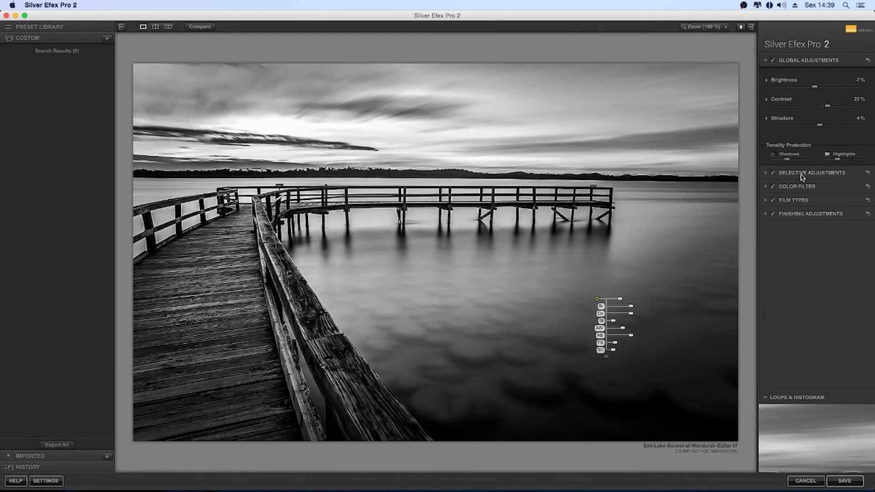
# Apply a Black Frame 2 vignette from Finishing Adjustments with Amount eased to about -30%.
pyautogui.click(811, 189)
pyautogui.click(791, 199)
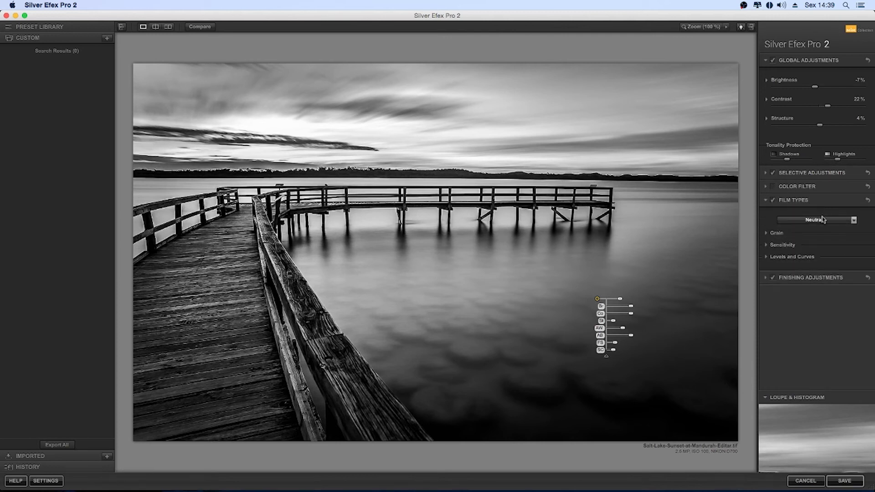
pyautogui.click(815, 203)
pyautogui.click(798, 214)
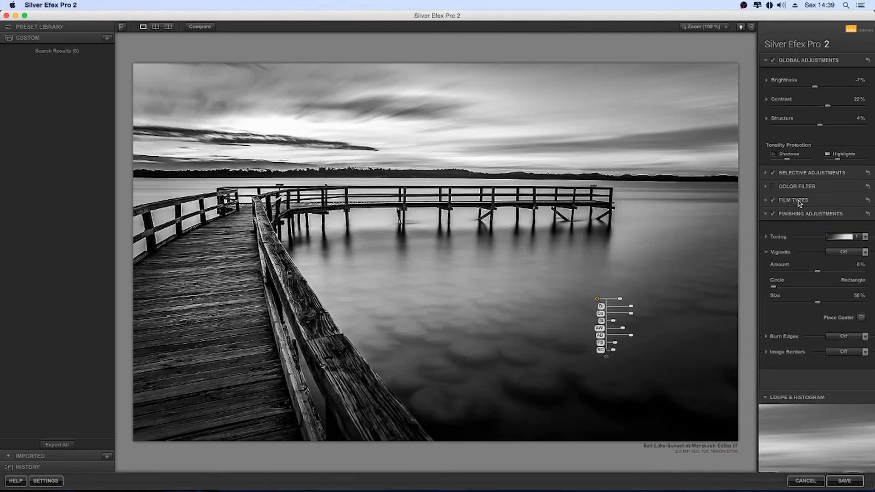
pyautogui.click(848, 252)
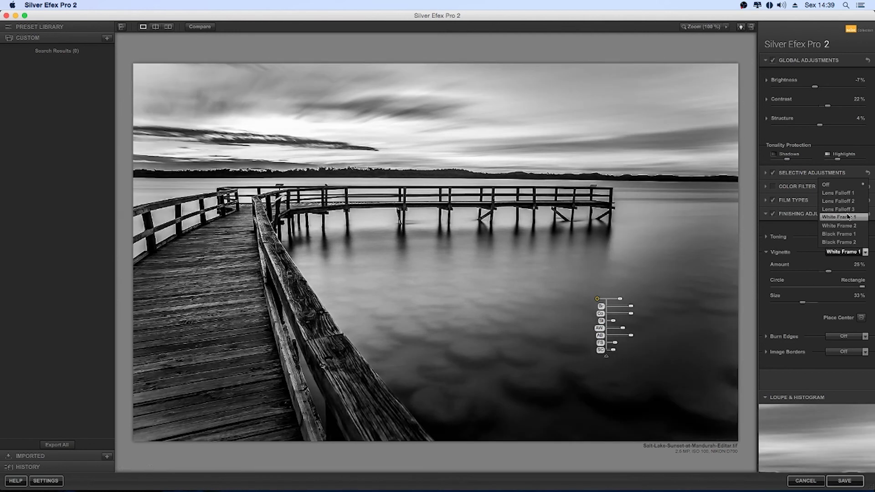
pyautogui.click(848, 217)
pyautogui.click(848, 250)
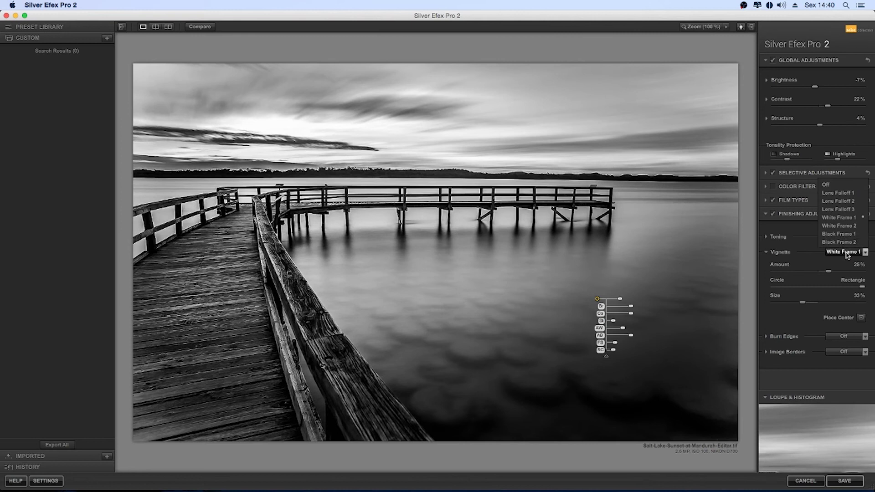
pyautogui.click(848, 243)
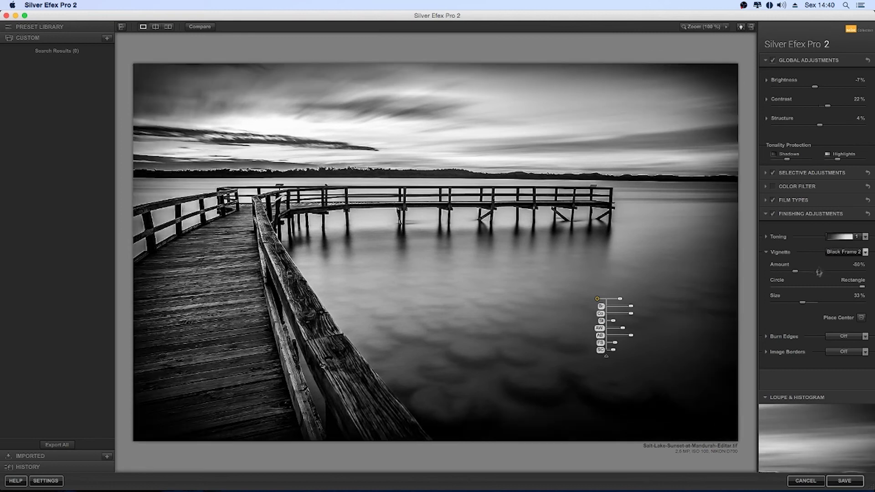
pyautogui.moveTo(795, 271); pyautogui.dragTo(800, 273)
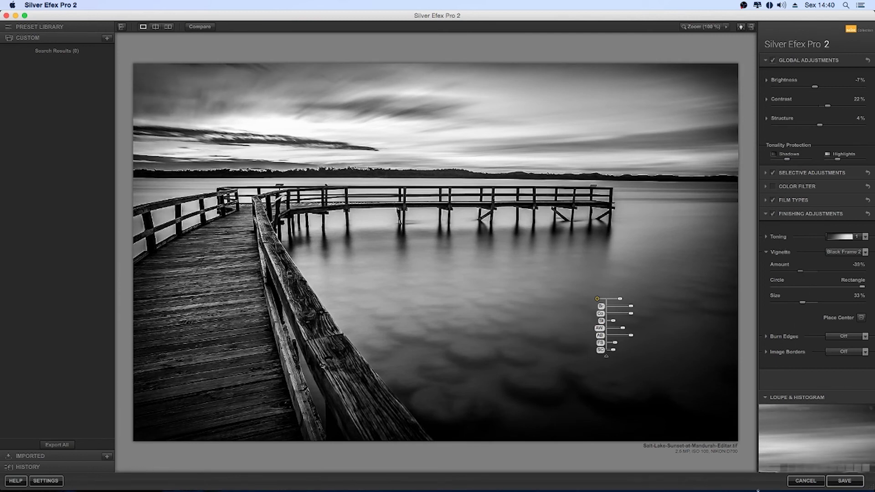
# Save the edit to Lightroom as Salt-Lake-Sunset-at-Mandurah-Editar.tif and compare it with the original JPG.
pyautogui.click(842, 482)
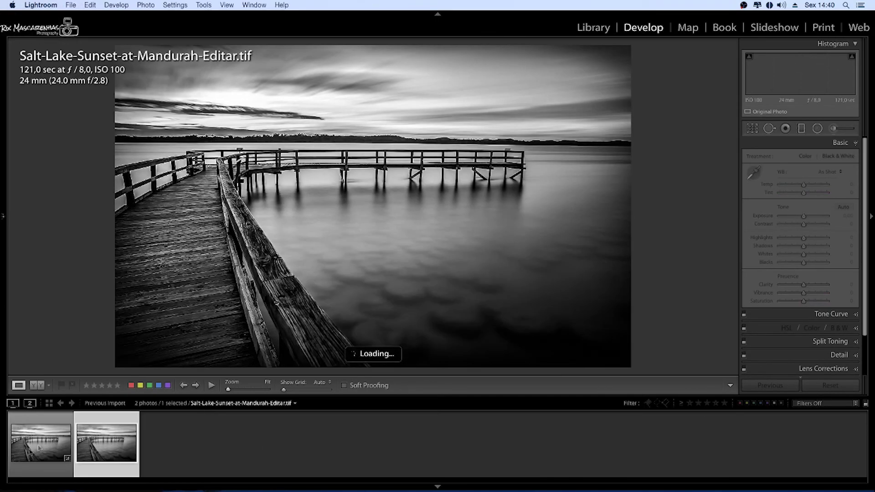
pyautogui.click(48, 447)
pyautogui.press('c')
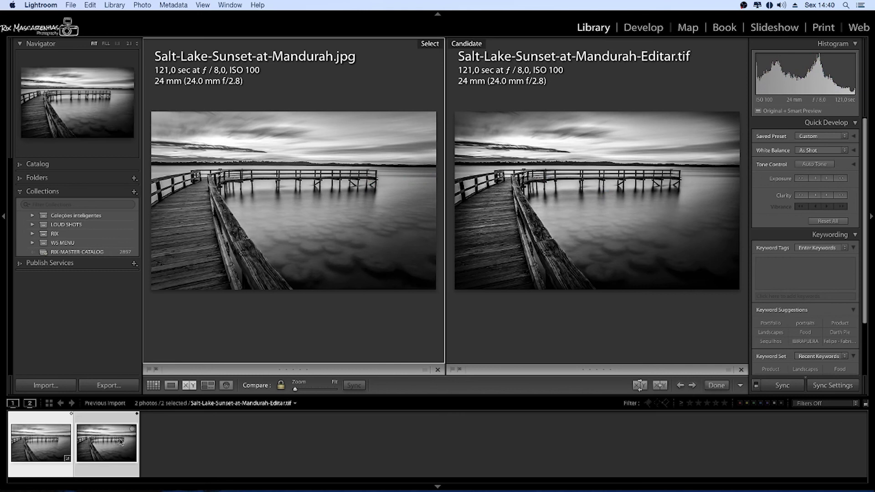
pyautogui.click(107, 440)
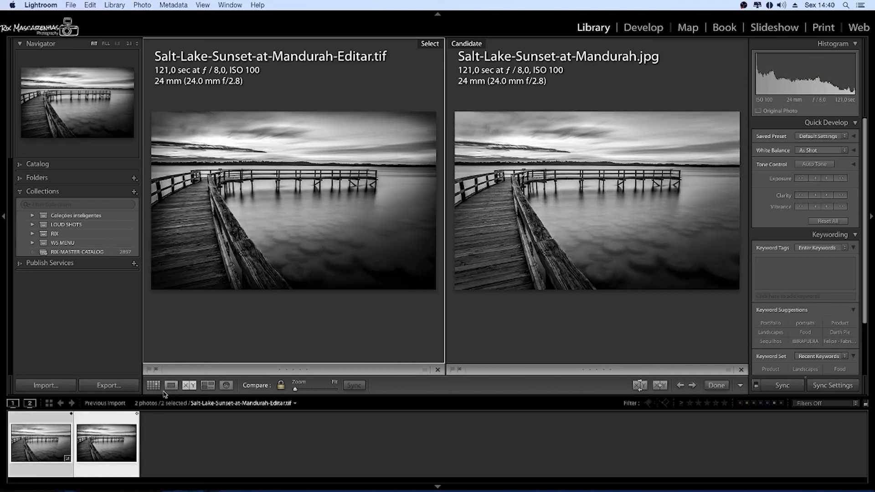
pyautogui.click(170, 386)
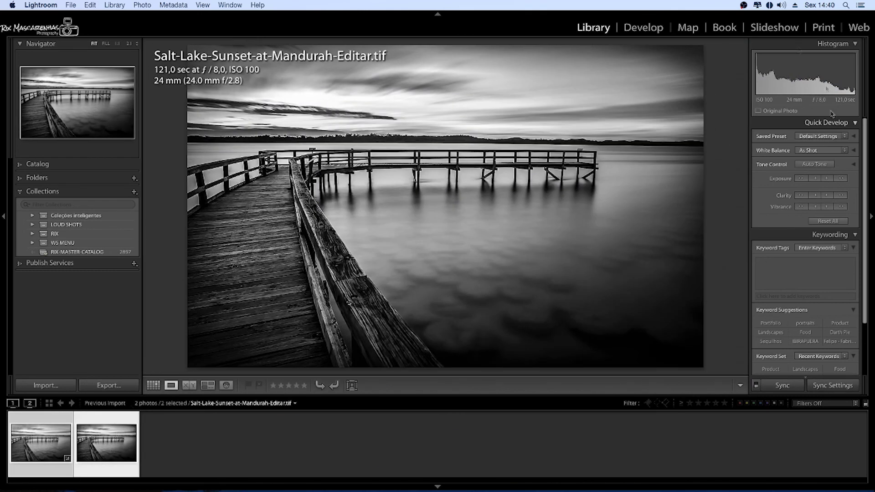
pyautogui.click(643, 28)
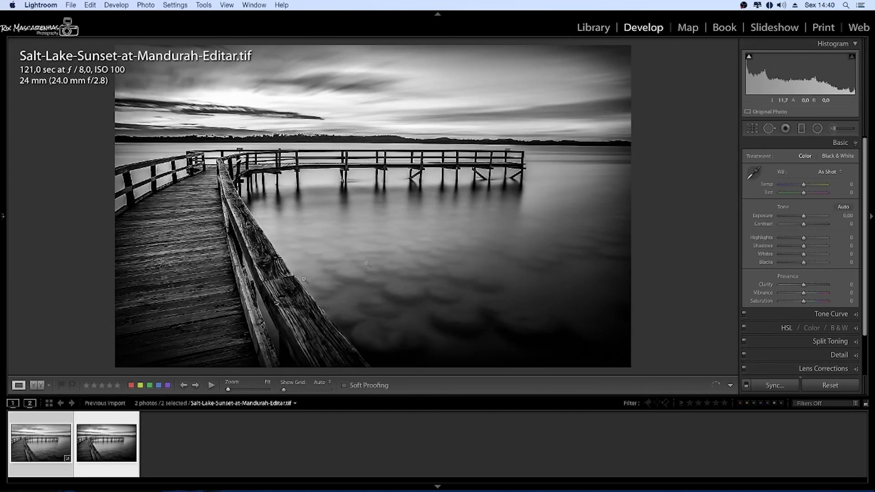
# Set Highlights -41, Shadows +37, Whites +23, Blacks -40, Clarity -7, and preview full screen.
pyautogui.moveTo(804, 238); pyautogui.dragTo(784, 241)
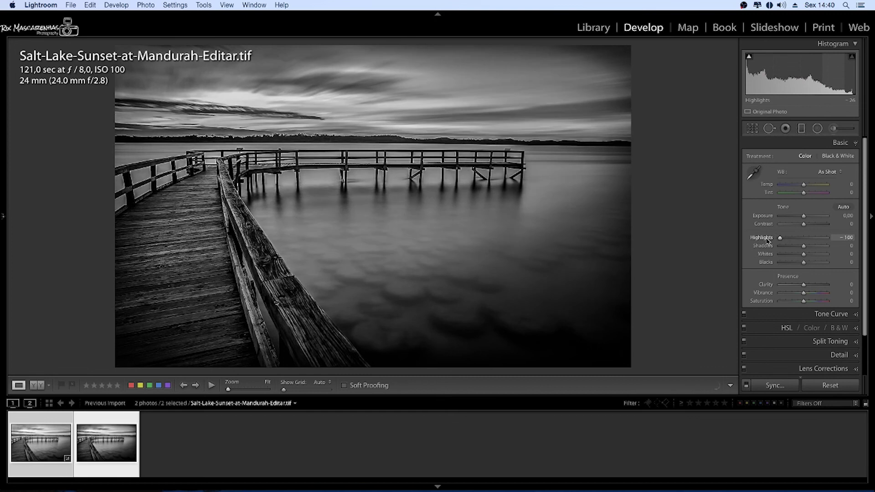
pyautogui.moveTo(787, 241)
pyautogui.mouseDown()
pyautogui.moveTo(813, 249)
pyautogui.moveTo(795, 263)
pyautogui.moveTo(808, 254)
pyautogui.mouseUp()
pyautogui.moveTo(804, 284); pyautogui.dragTo(802, 288)
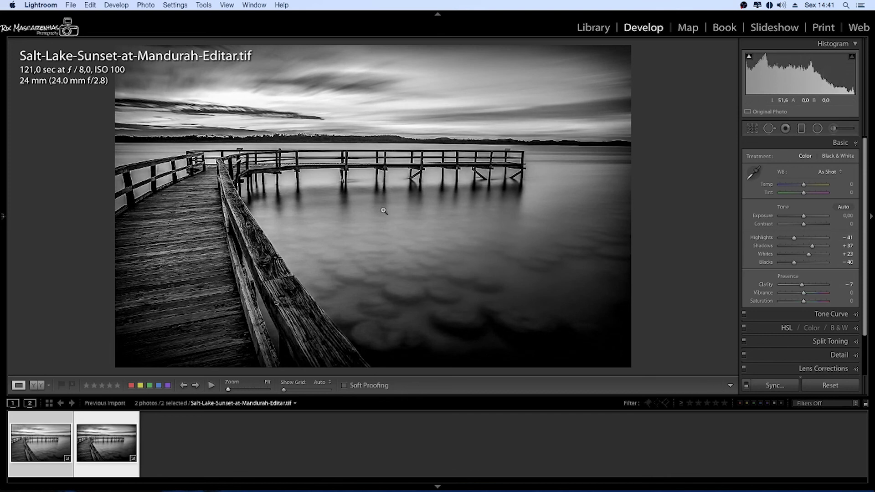
pyautogui.press('f')
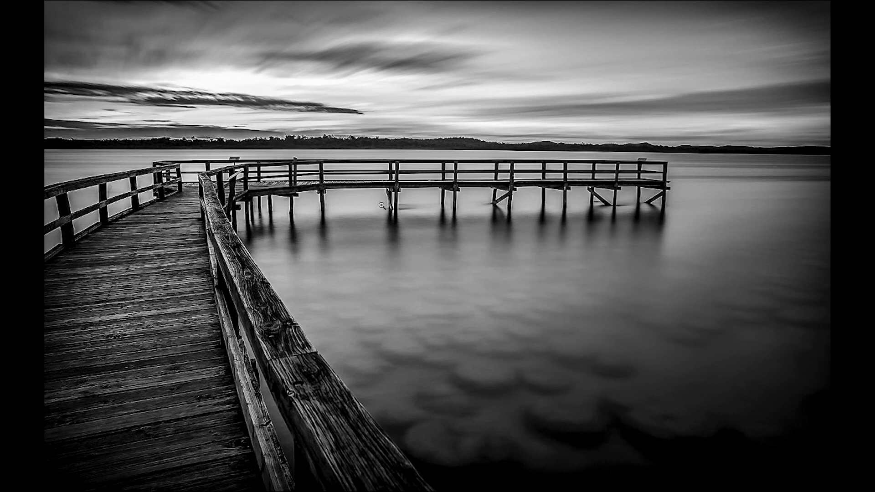